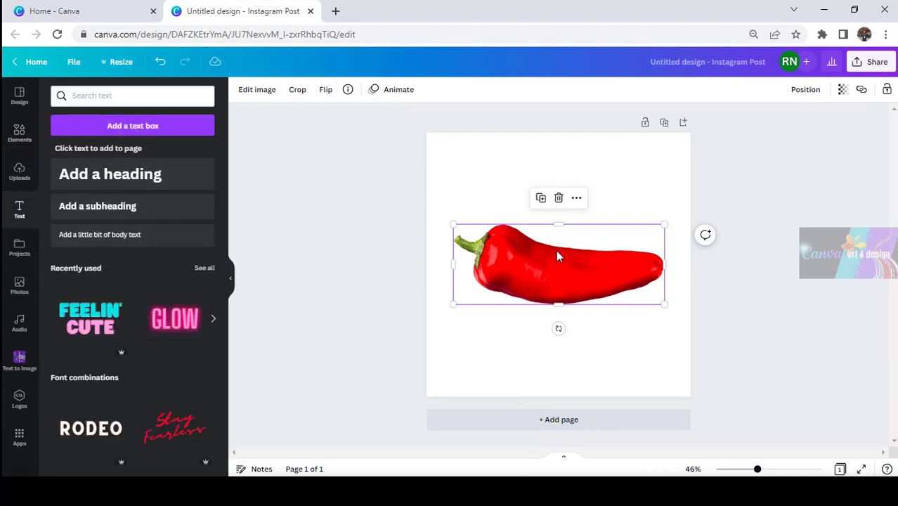
Add a heading reading "CHILLI" and set its font to Anton
left_click(141, 181)
left_click(290, 95)
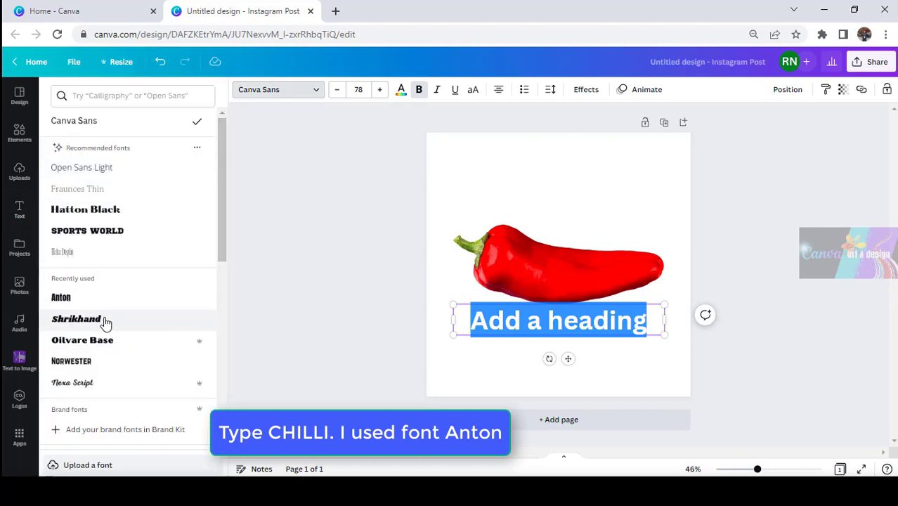
scroll(134, 267, "down", 5)
left_click(100, 363)
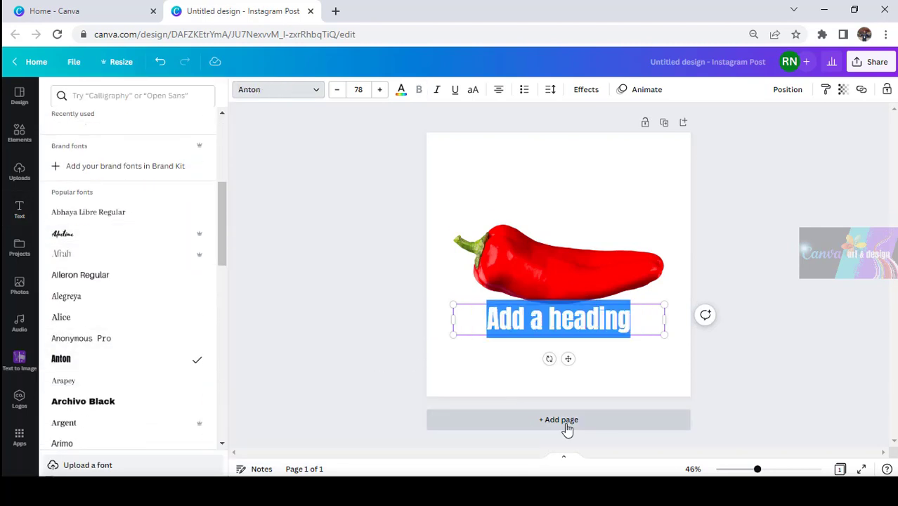
type("CHILLI")
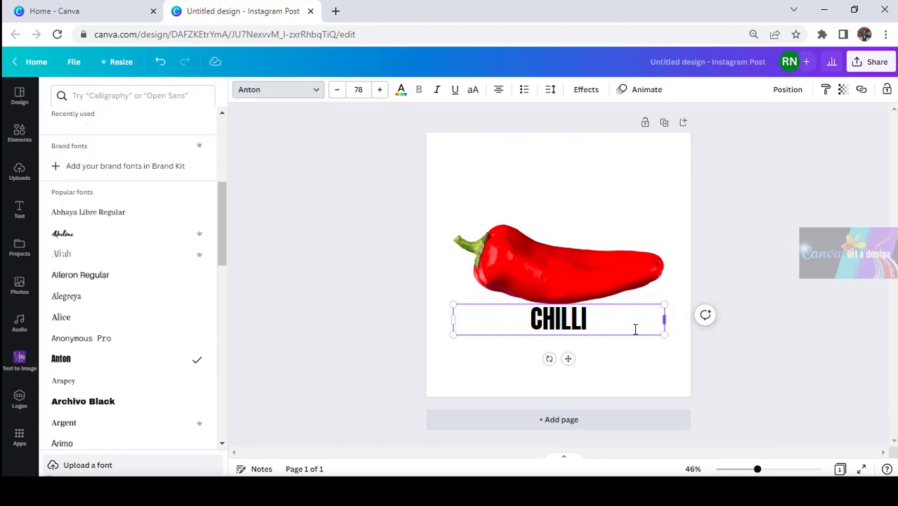
Enlarge the CHILLI text to size 146, place it over the pepper's body and colour it white
left_click_drag(664, 320, 582, 284)
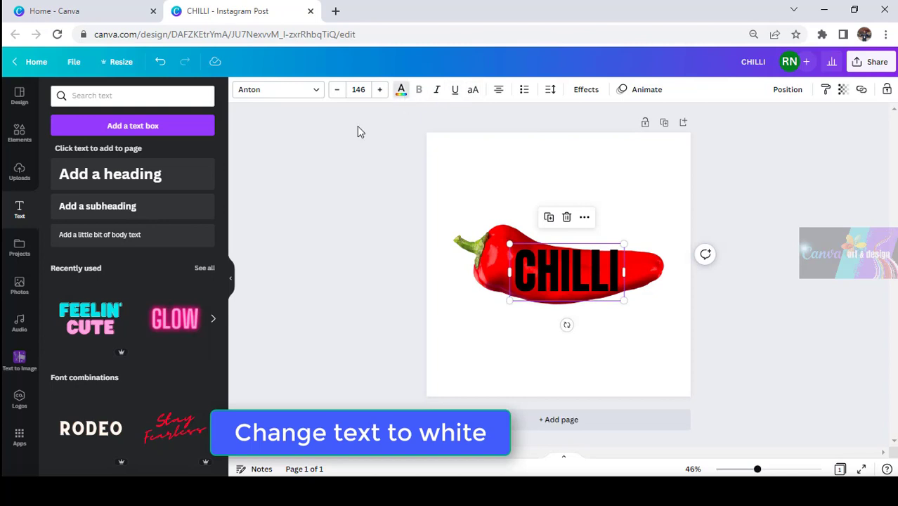
left_click(401, 90)
left_click(119, 145)
left_click_drag(756, 469, 778, 469)
left_click_drag(679, 331, 694, 326)
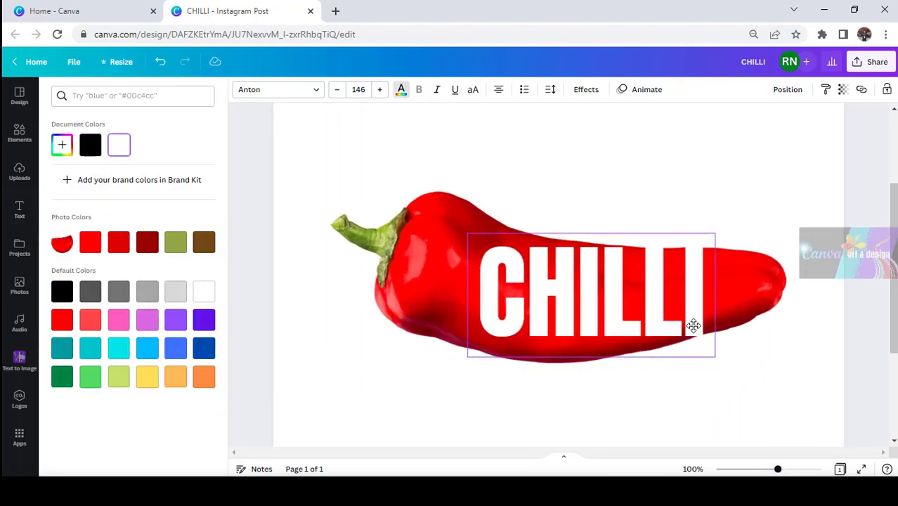
Increase the letter spacing of the CHILLI text slightly and enlarge it to size 159 across the pepper's body
left_click(550, 89)
left_click_drag(585, 136, 591, 137)
left_click_drag(715, 369, 739, 365)
left_click_drag(693, 321, 684, 328)
left_click_drag(454, 232, 428, 221)
left_click_drag(639, 303, 647, 305)
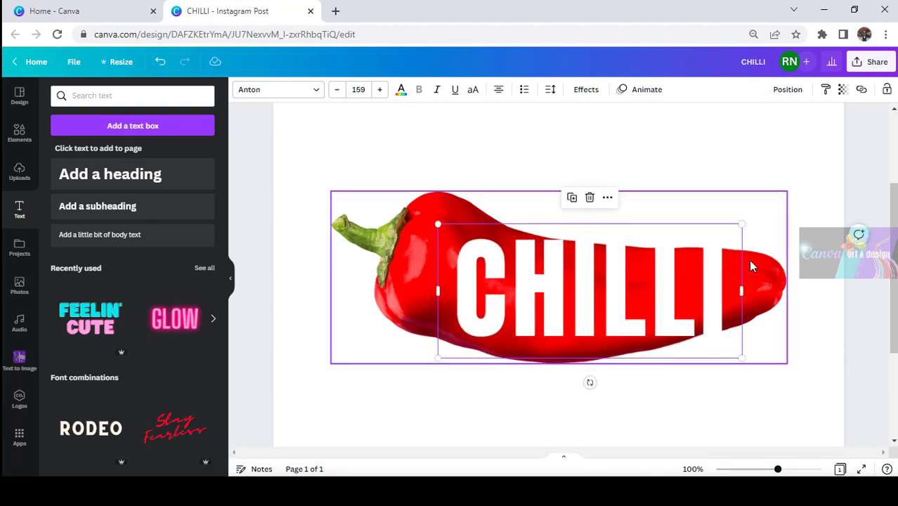
Add an Arch Up shape, fill it white and shrink it to about 96 by 118 over the upper half of the C
left_click(19, 134)
left_click(94, 171)
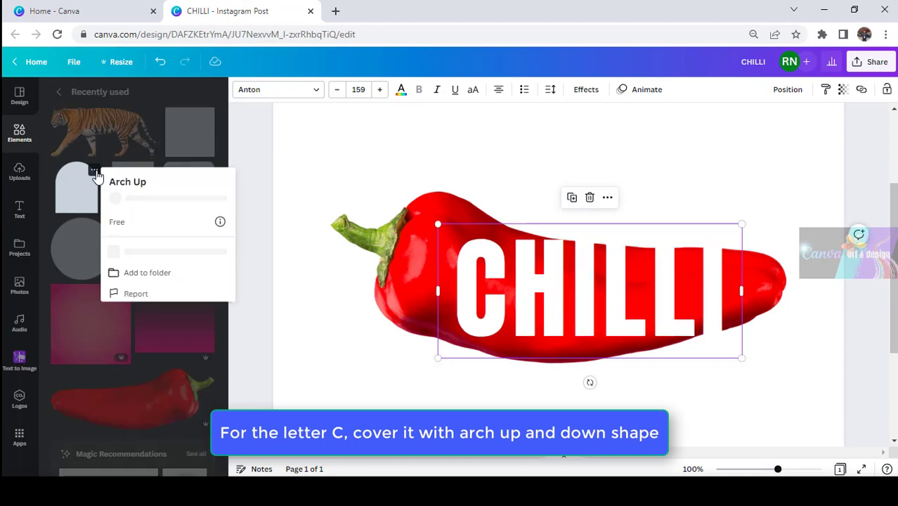
left_click(72, 207)
left_click(72, 208)
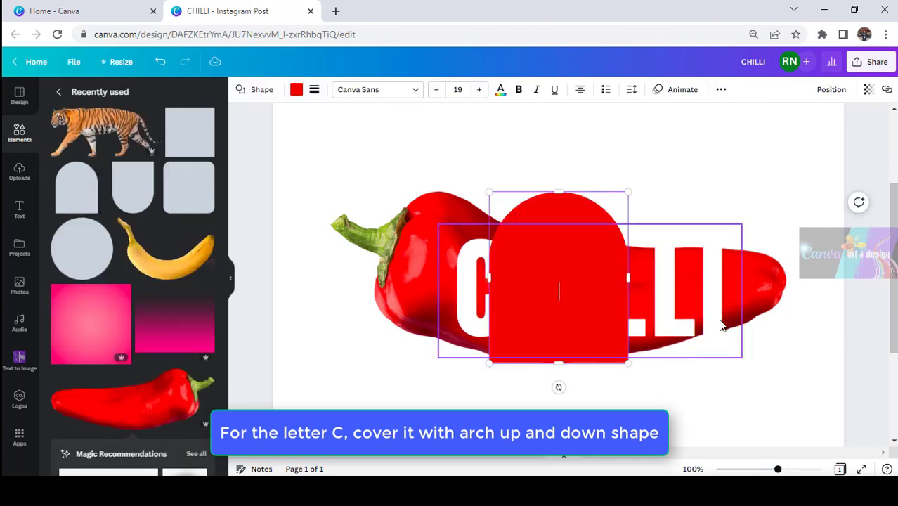
left_click(295, 89)
left_click(147, 145)
left_click_drag(555, 307, 527, 235)
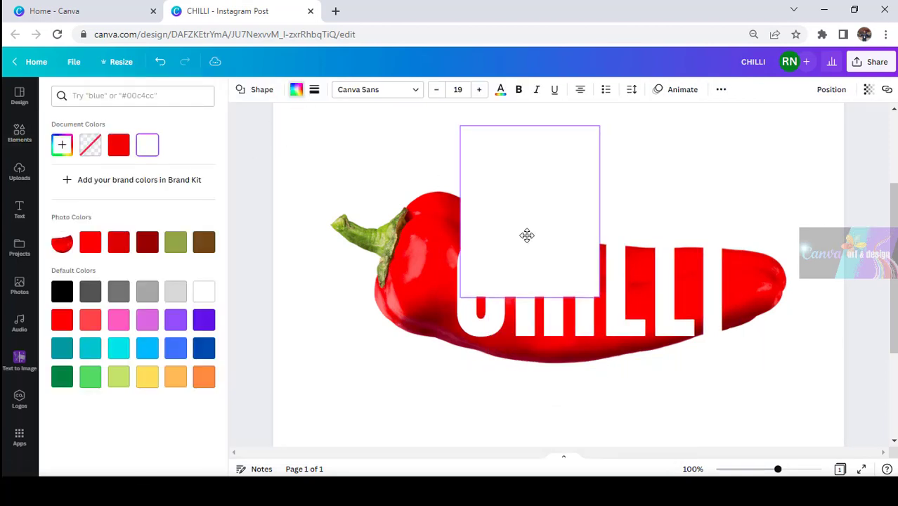
left_click_drag(596, 128, 502, 228)
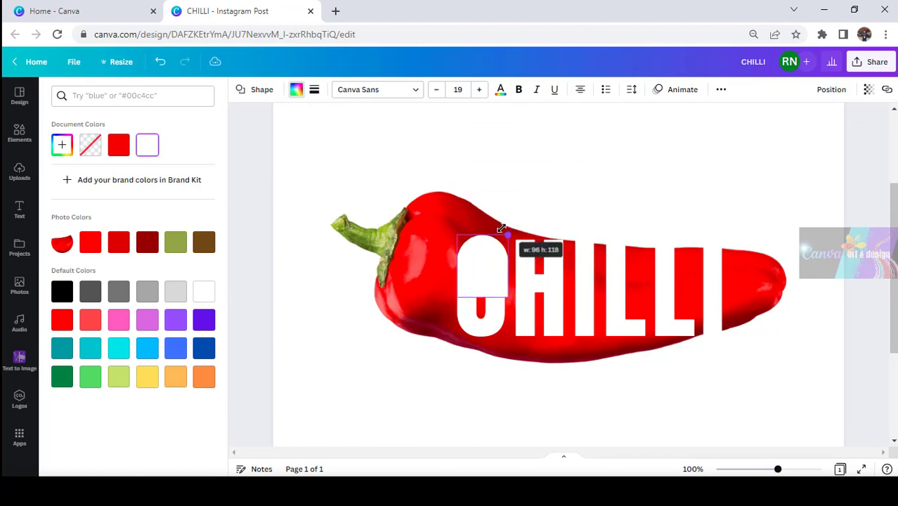
Align the white arch with the sides of the C and stretch its rounded top up past the pepper's upper edge
left_click(802, 470)
mouse_move(345, 271)
left_mouse_down()
mouse_move(371, 194)
mouse_move(339, 207)
mouse_move(340, 261)
left_mouse_up()
scroll(326, 182, "up", 2)
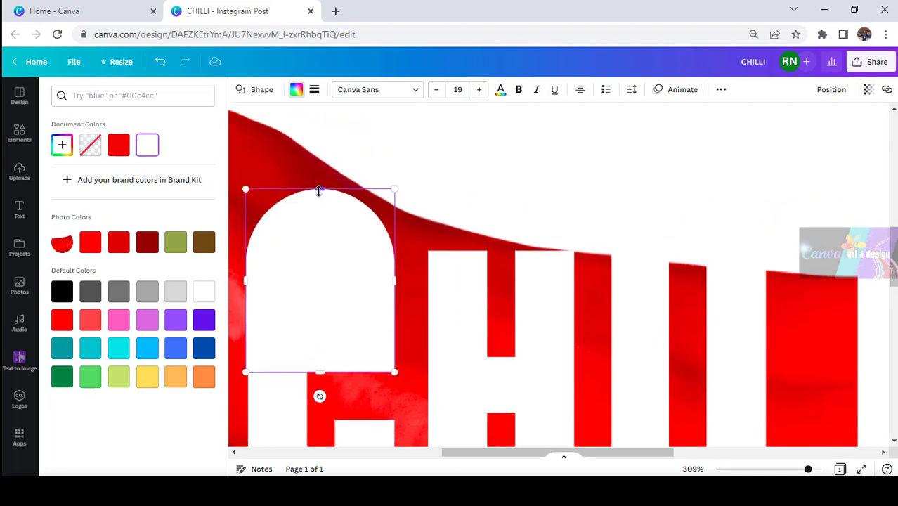
left_click_drag(321, 188, 325, 156)
left_click(469, 209)
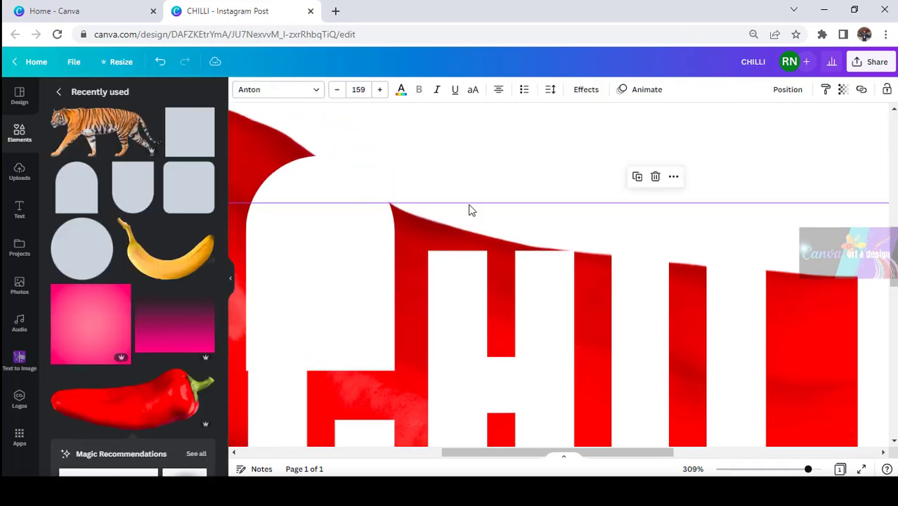
Duplicate the white arch, rotate the copy upside down and place it over the lower half of the C
scroll(334, 238, "down", 1)
left_click(761, 469)
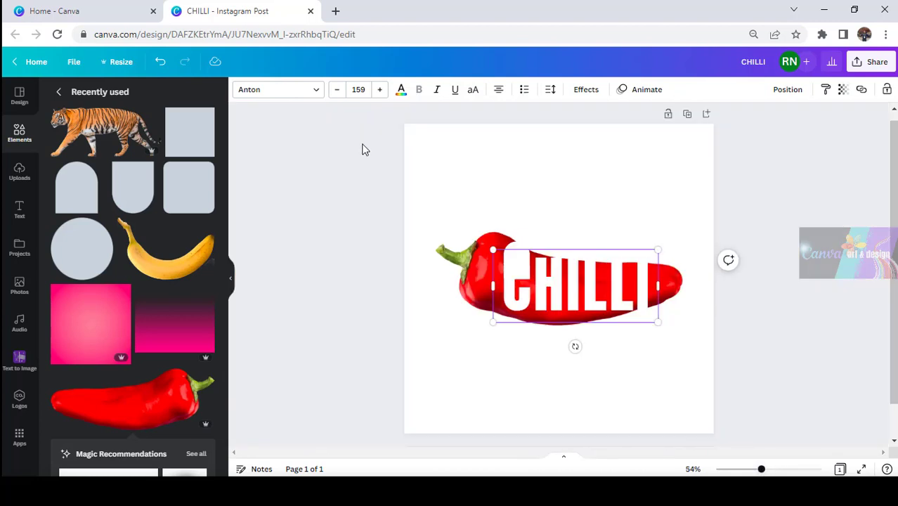
left_click(505, 207)
left_click(509, 246)
left_click(498, 216)
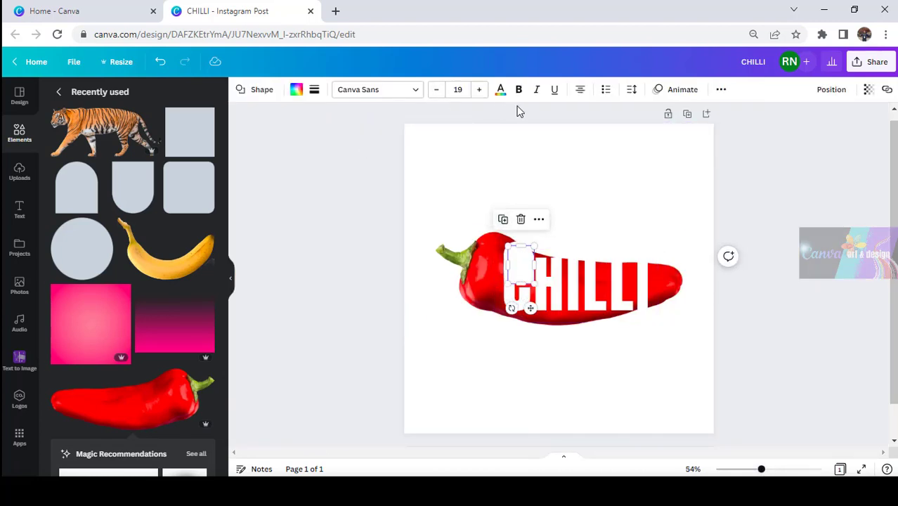
left_click_drag(511, 308, 526, 226)
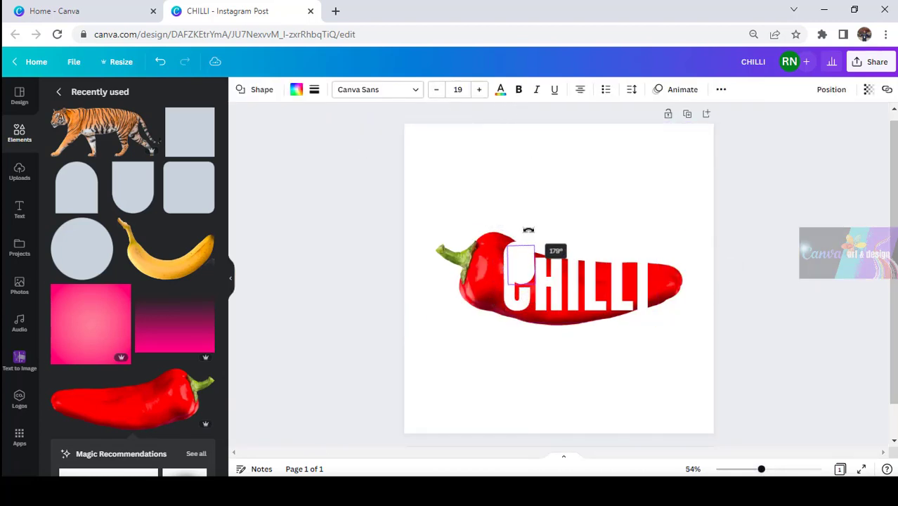
left_click_drag(521, 274, 517, 312)
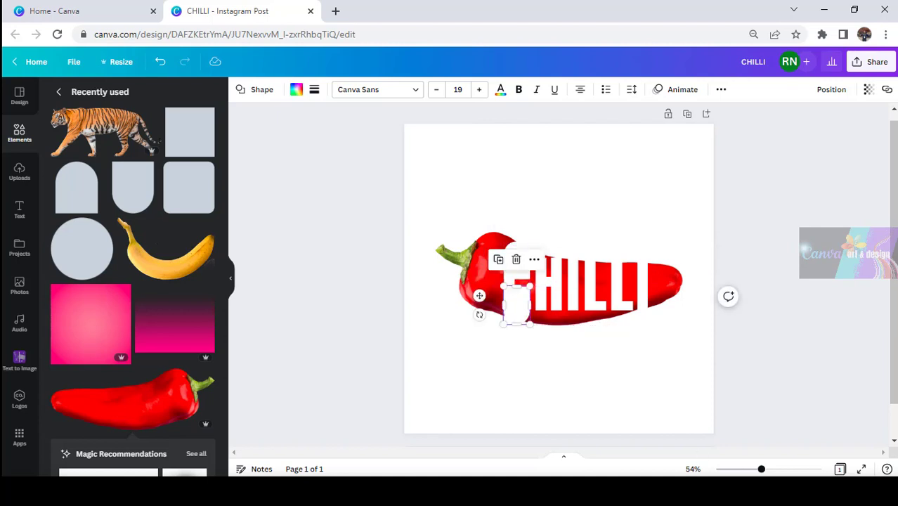
Extend the lower arch upward until it meets the upper arch and covers the C completely
left_click(785, 468)
left_click(434, 350)
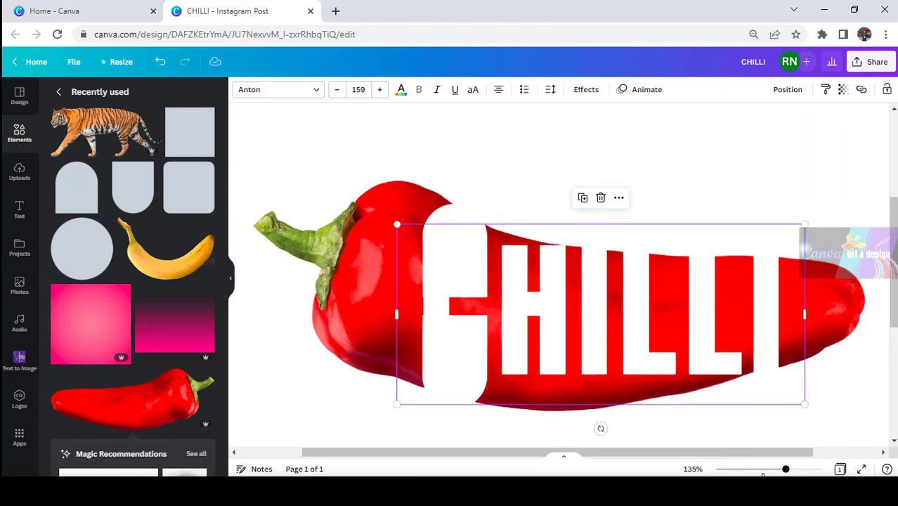
left_click_drag(785, 469, 790, 469)
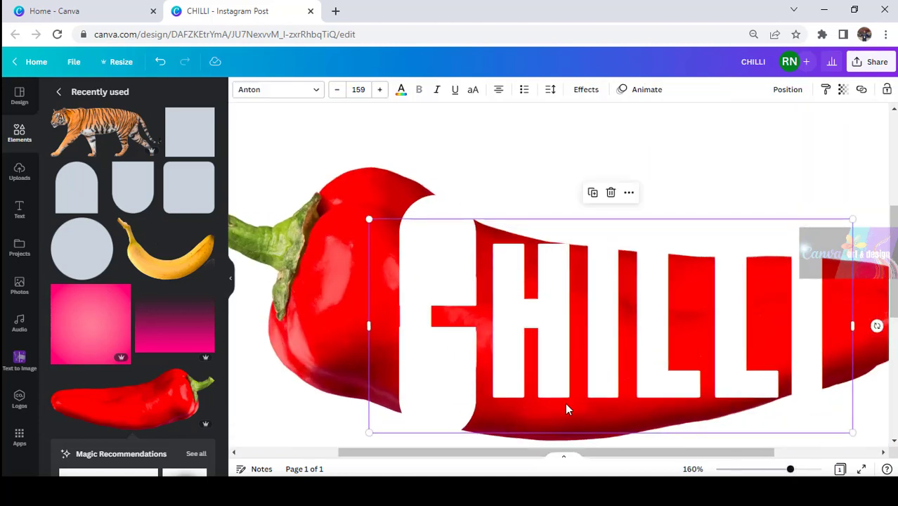
left_click(460, 364)
left_click_drag(439, 327, 441, 297)
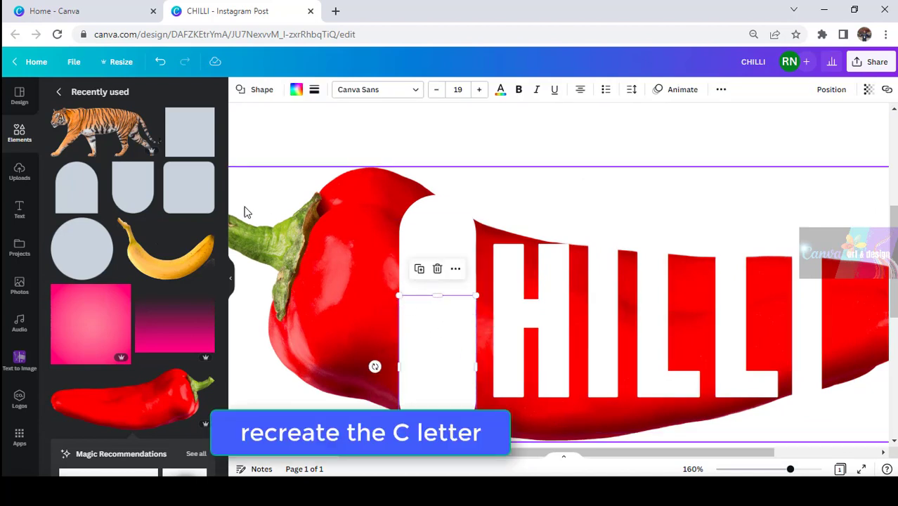
Add a rounded square, fill it yellow and reshape it into a narrow vertical bar about 40 wide, centred on the white arches
left_click(185, 205)
left_click(296, 89)
left_click(147, 377)
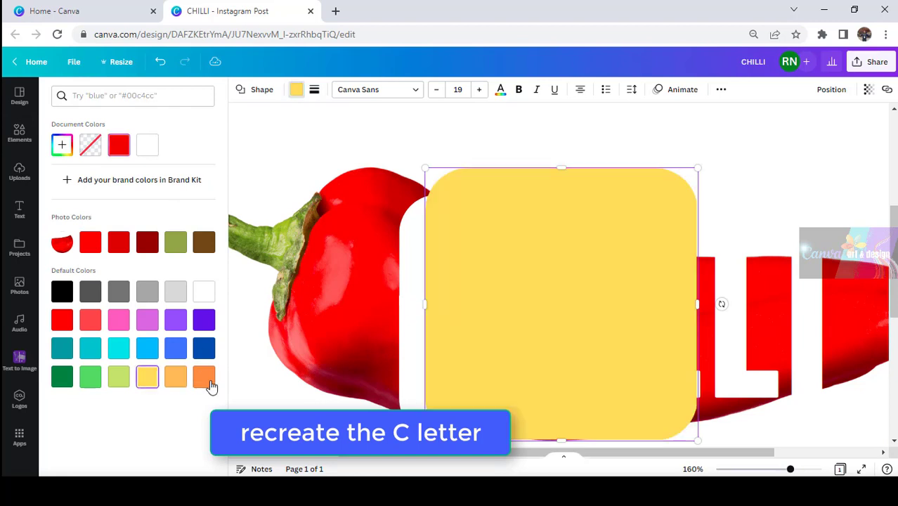
left_click_drag(697, 307, 439, 249)
left_click_drag(437, 125, 435, 231)
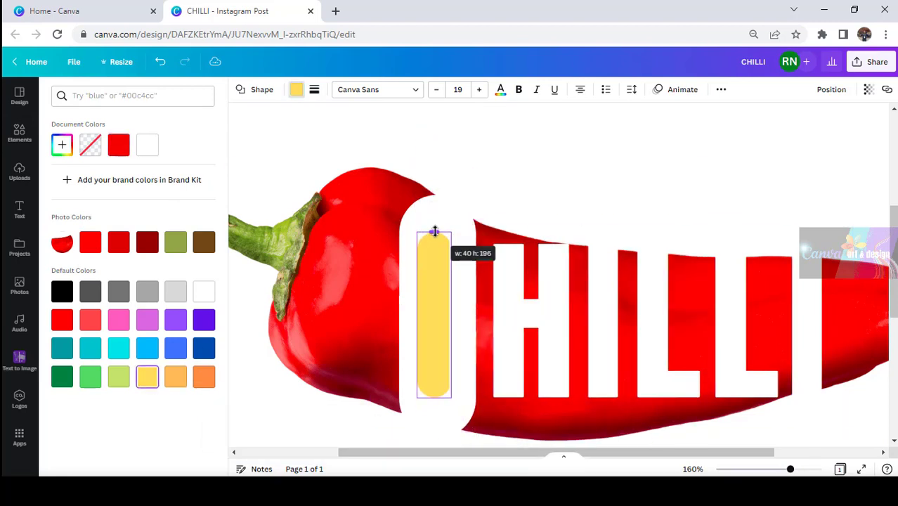
left_click(437, 331)
left_click_drag(435, 326, 438, 324)
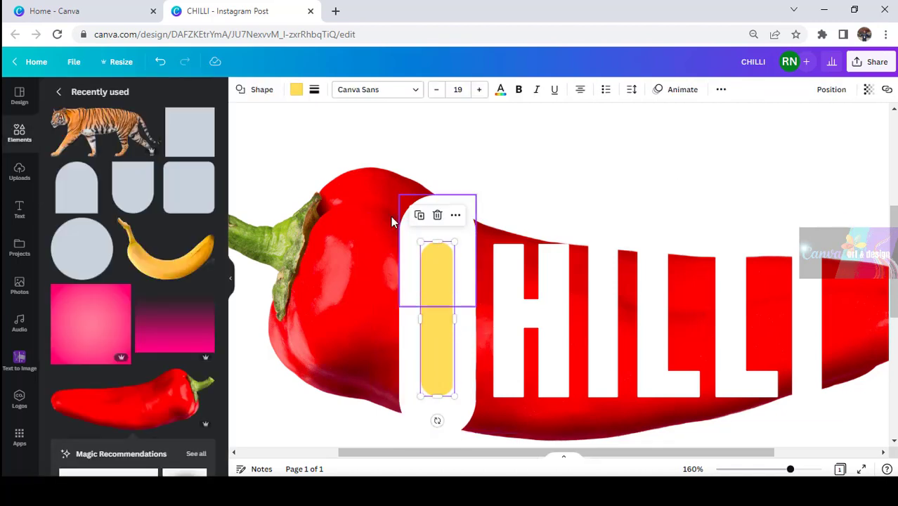
Duplicate the yellow bar, turn the copy horizontal and shorten it into a stub reaching from the bar's middle toward the H
left_click(419, 221)
left_click_drag(451, 432, 519, 320)
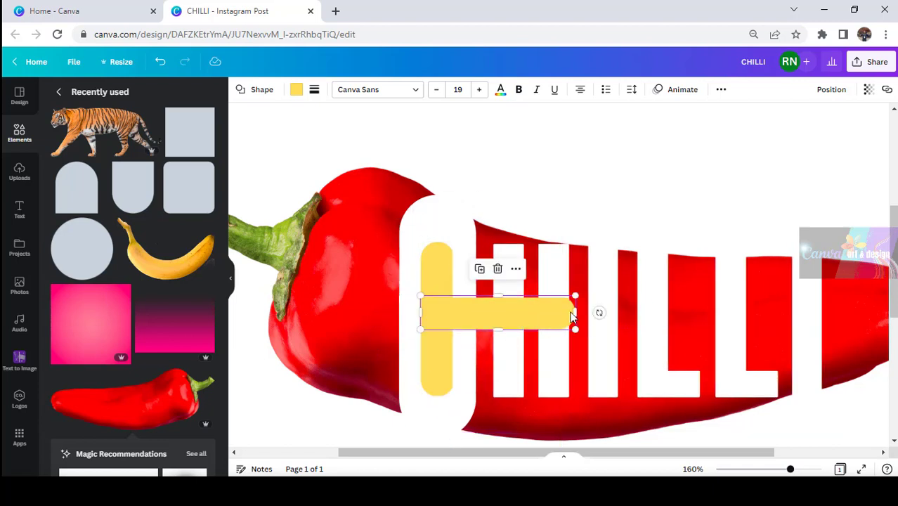
left_click_drag(576, 311, 487, 317)
left_click(511, 315)
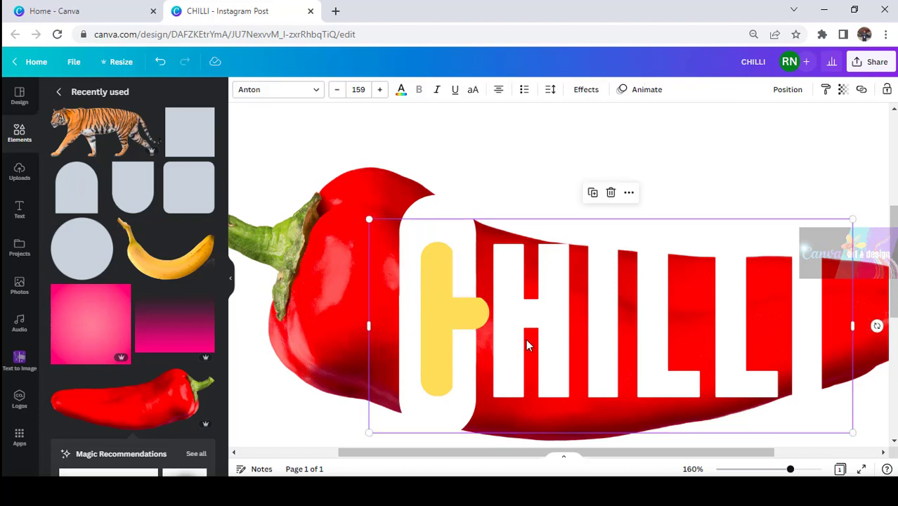
Add a square, fill it white and narrow it into a vertical strip over the left stem of the H
key("r")
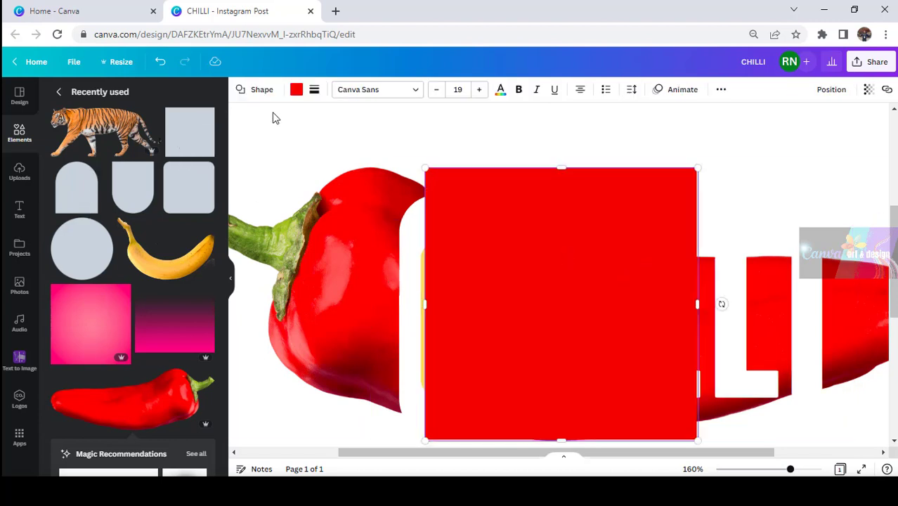
left_click(296, 90)
left_click(175, 145)
left_click_drag(696, 305, 451, 323)
left_click_drag(436, 239, 501, 251)
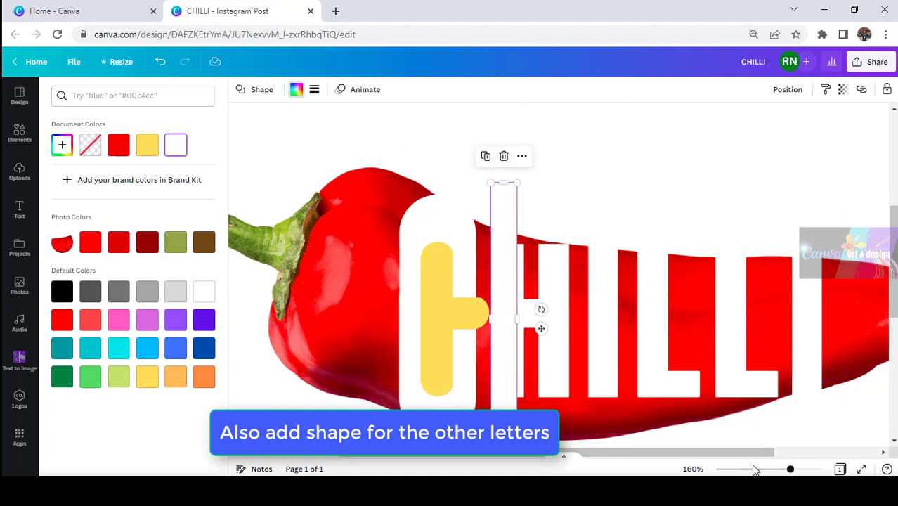
Duplicate the white strip over the right stem of the H and adjust its width to match the stem
left_click_drag(509, 342, 550, 308)
left_click(547, 336)
left_click(525, 321)
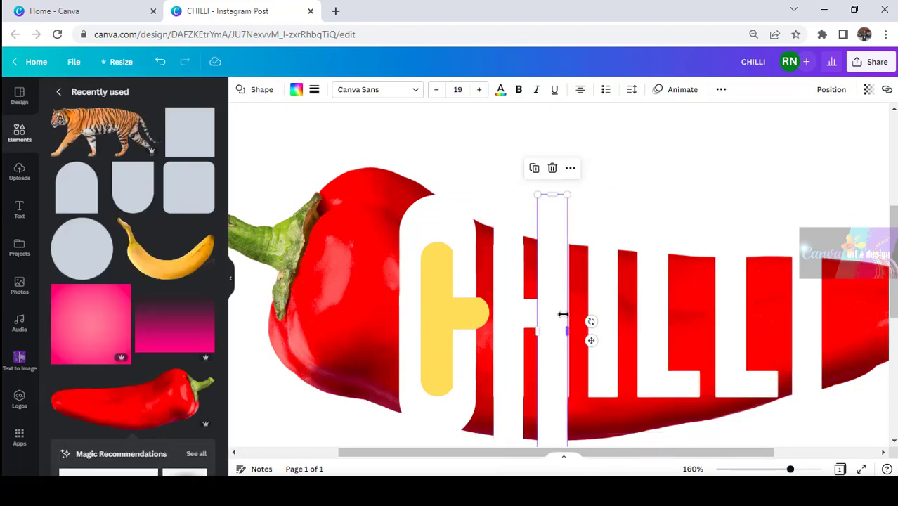
left_click(565, 326)
left_click(560, 307)
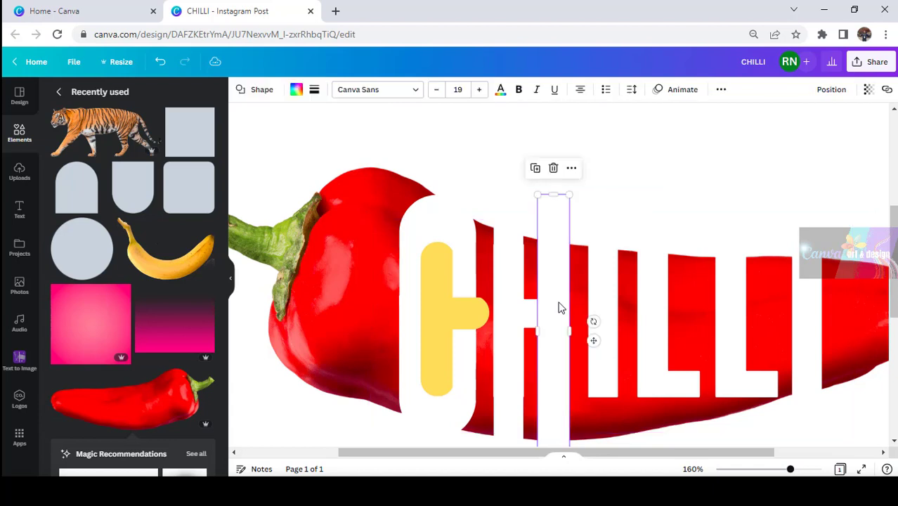
Place copies of the white strip over the first I and the first L's stem, extending the L strip to the pepper's upper edge
left_click_drag(556, 281, 601, 277)
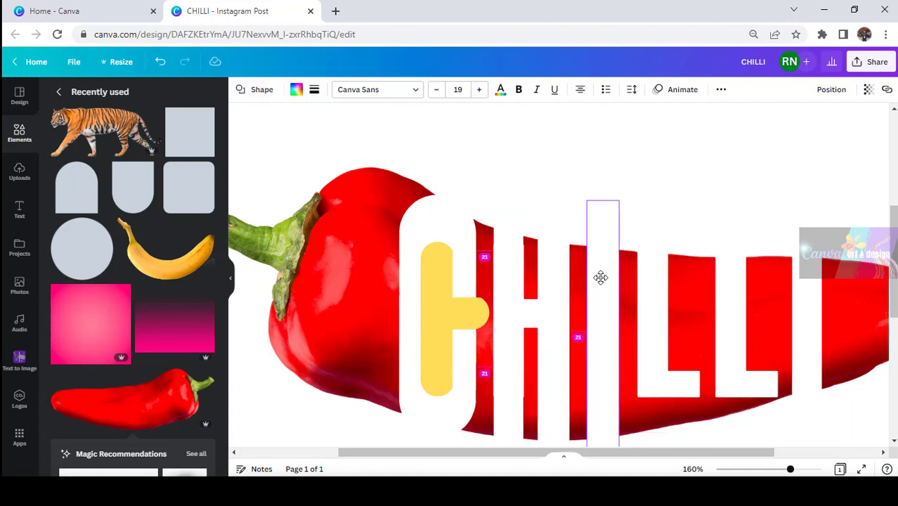
left_click(584, 175)
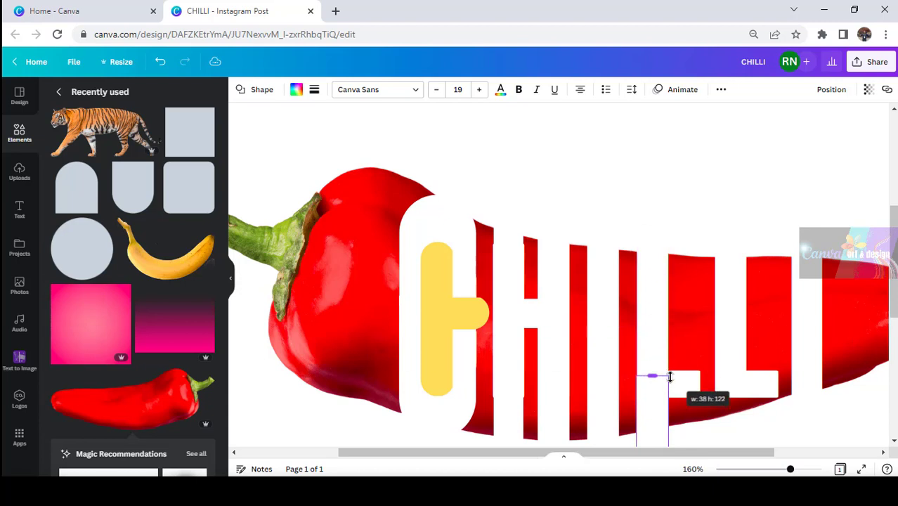
left_click_drag(671, 376, 686, 246)
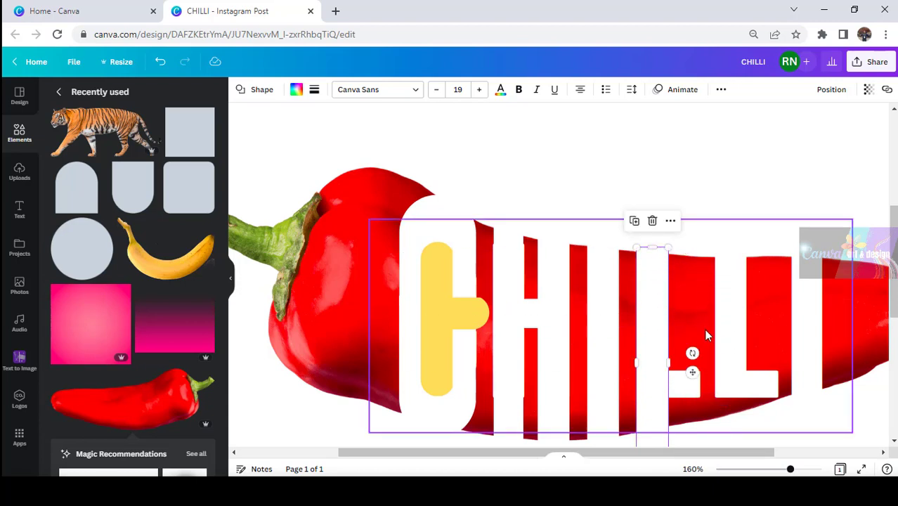
Duplicate the first L's strip, shorten the copy and position it over the foot of that L
mouse_move(659, 284)
left_mouse_down()
mouse_move(710, 332)
mouse_move(656, 299)
left_mouse_up()
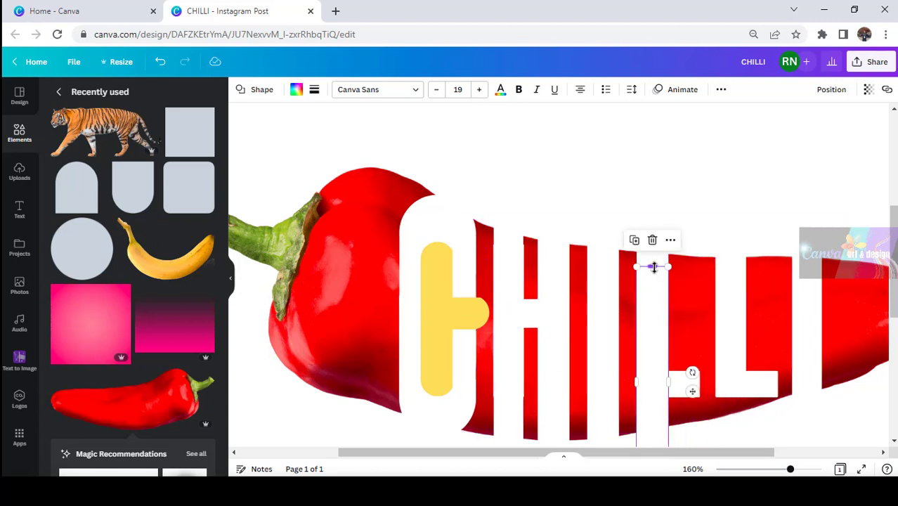
left_click_drag(659, 373, 659, 366)
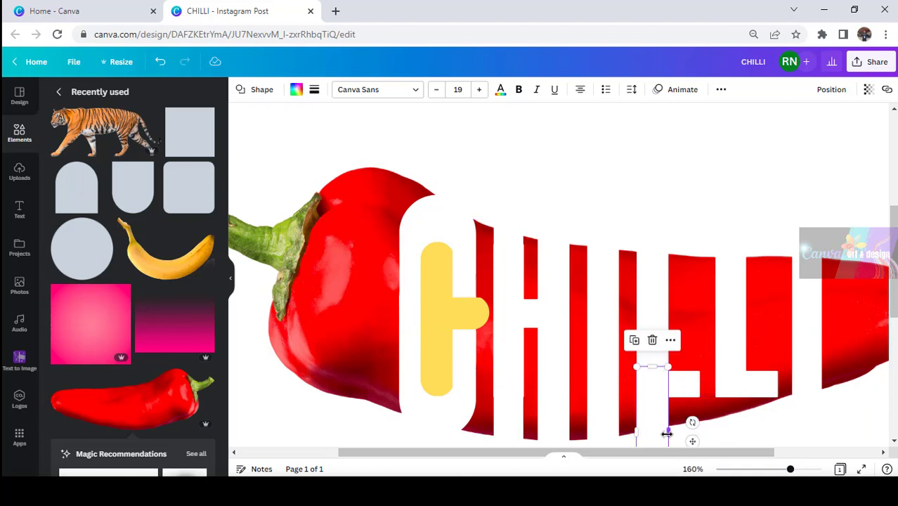
left_click_drag(668, 427, 674, 381)
Duplicate the first L's stem and foot strips together and place the copies over the second L
scroll(754, 381, "down", 1)
left_click(658, 263, "shift")
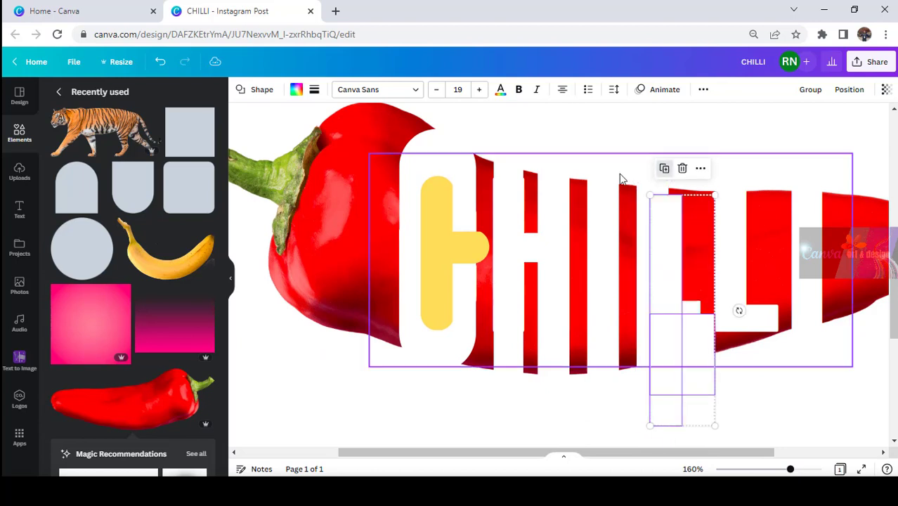
left_click_drag(650, 345, 739, 335)
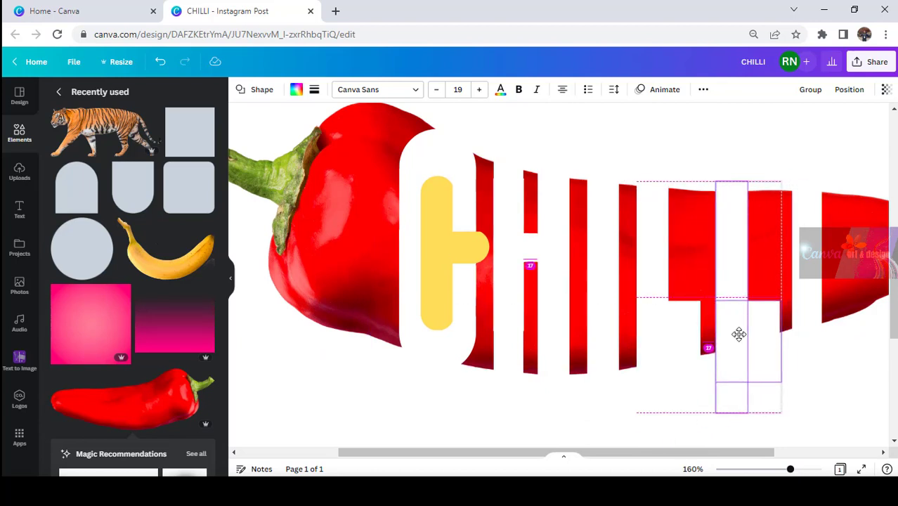
Duplicate the finished CHILLI page and delete the red chilli photo from the copy
left_click(864, 410)
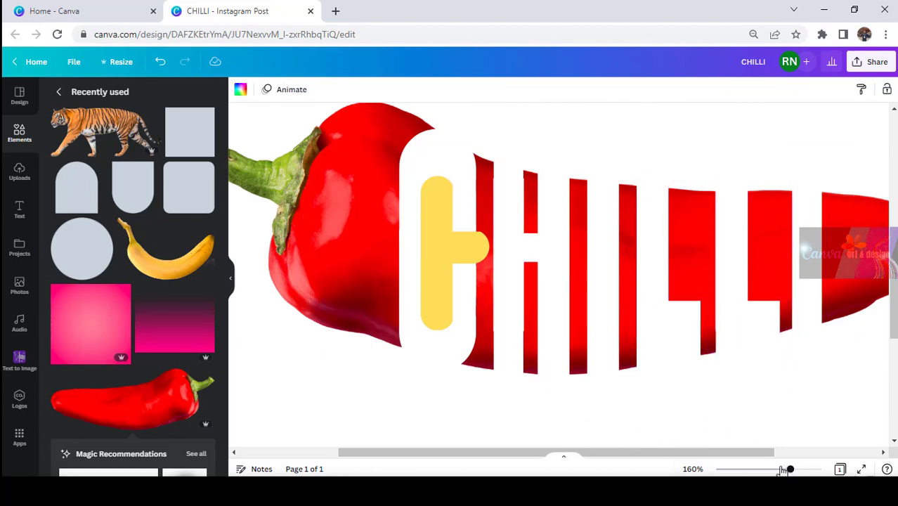
left_click_drag(782, 470, 754, 469)
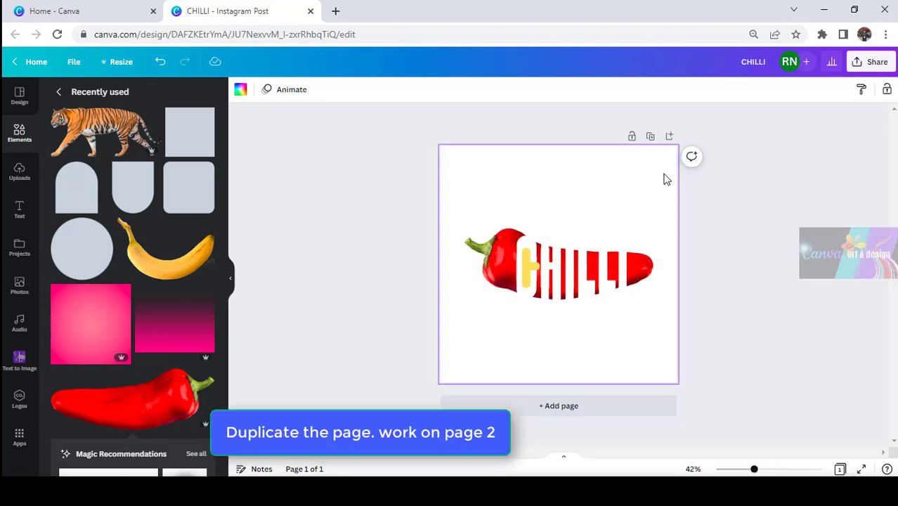
left_click(650, 136)
left_click(562, 278)
key("Delete")
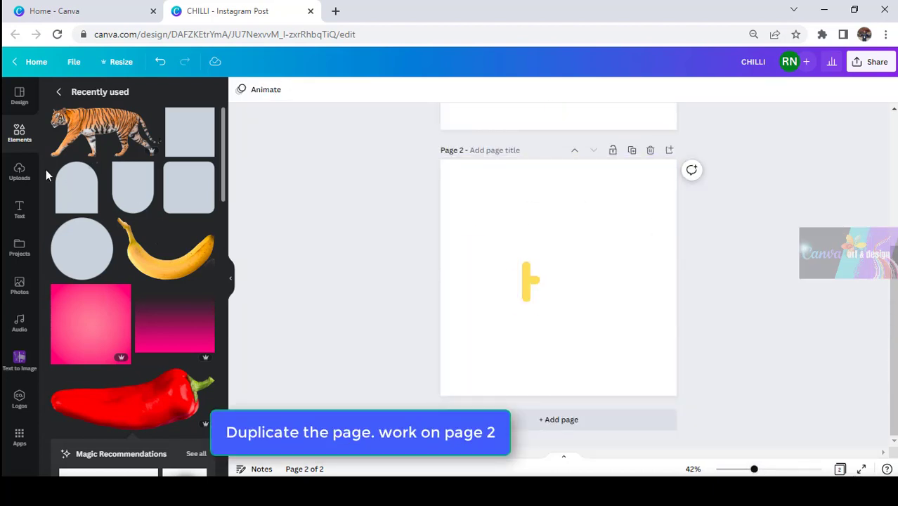
Add a yellow rectangle on page 2, stretch it across the white letters and send it behind them
left_click(180, 135)
left_click_drag(599, 283, 678, 284)
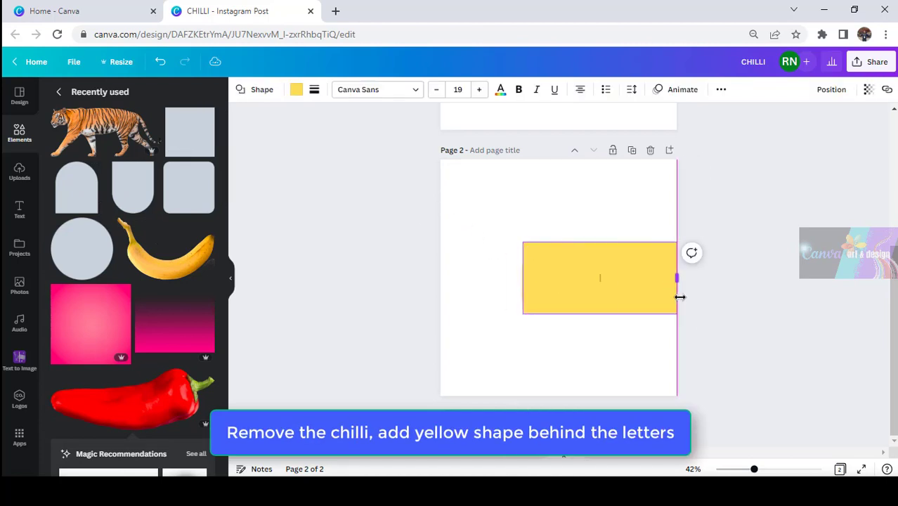
right_click(641, 270)
left_click(692, 349)
left_click_drag(524, 279, 509, 288)
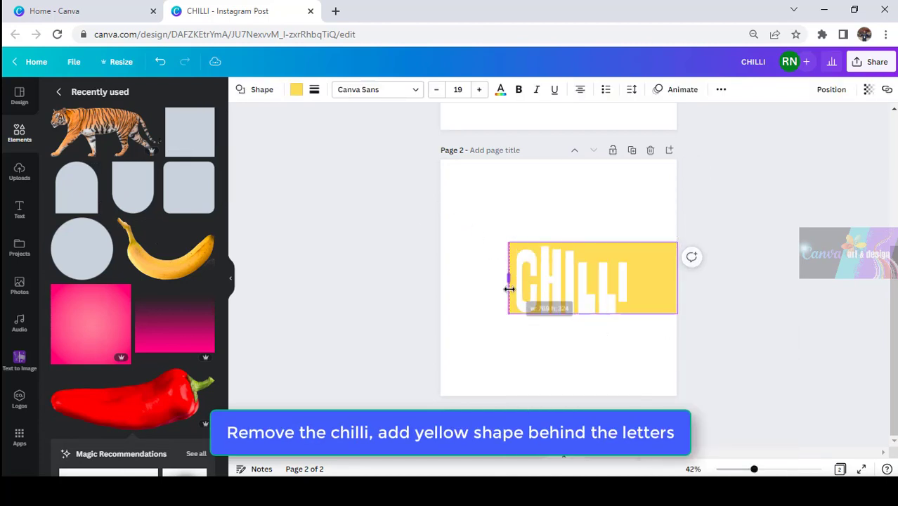
Trim the yellow rectangle's sides close to the lettering and extend its lower edge beyond the bottoms of the letters
left_click(780, 468)
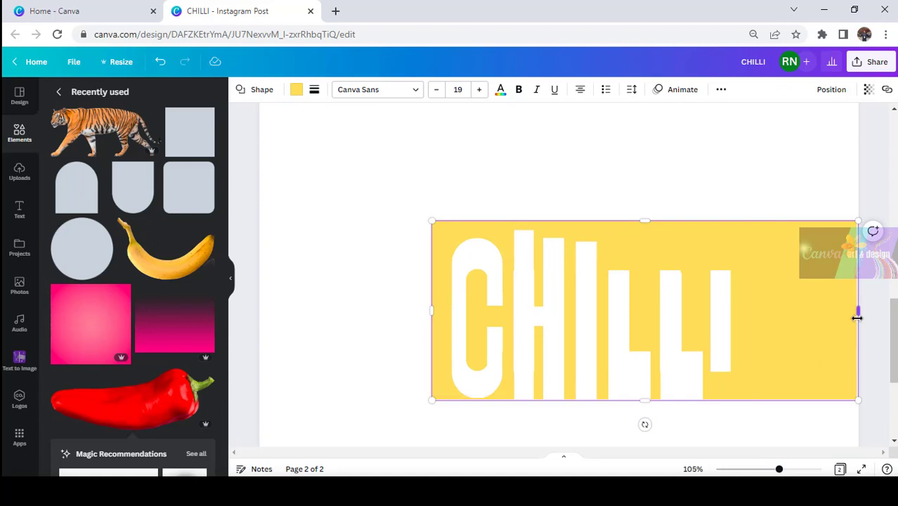
left_click_drag(858, 314, 737, 361)
left_click_drag(433, 310, 441, 311)
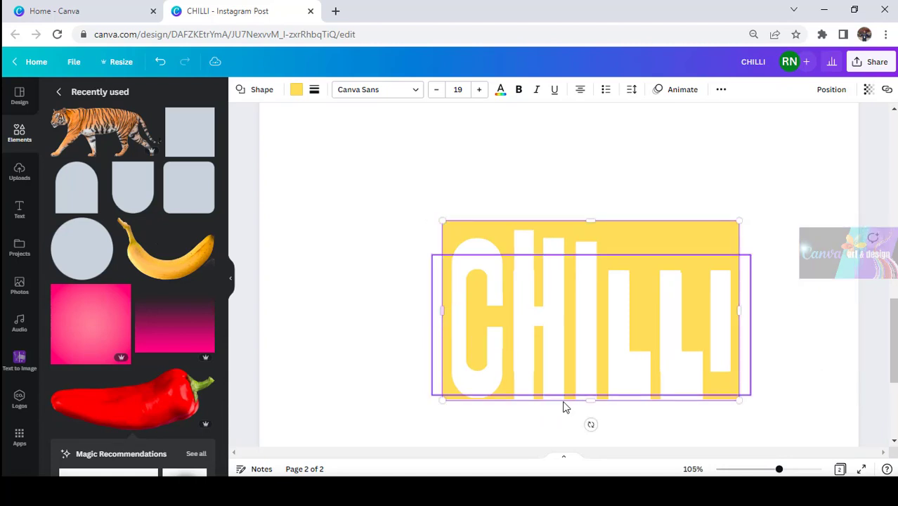
left_click_drag(585, 400, 594, 438)
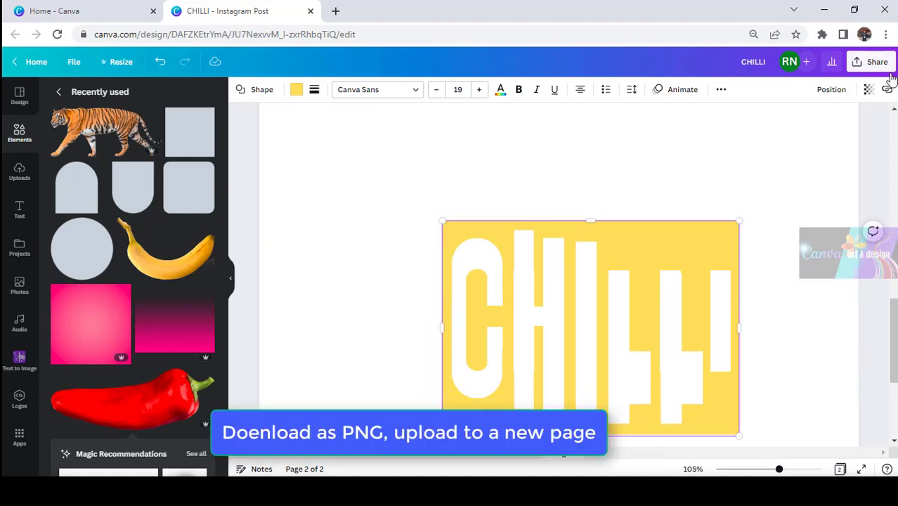
Download only page 2 as a PNG
left_click(871, 61)
left_click(727, 313)
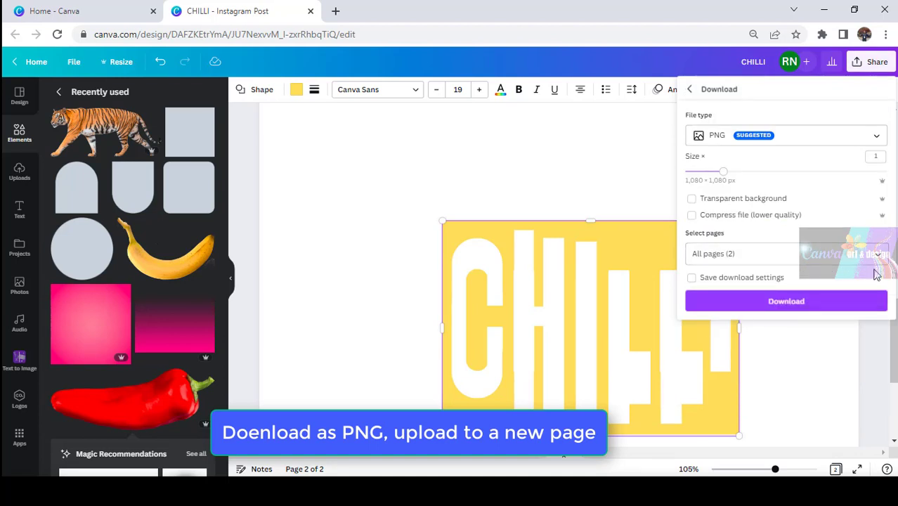
left_click(853, 258)
left_click(808, 282)
left_click(784, 343)
left_click(792, 383)
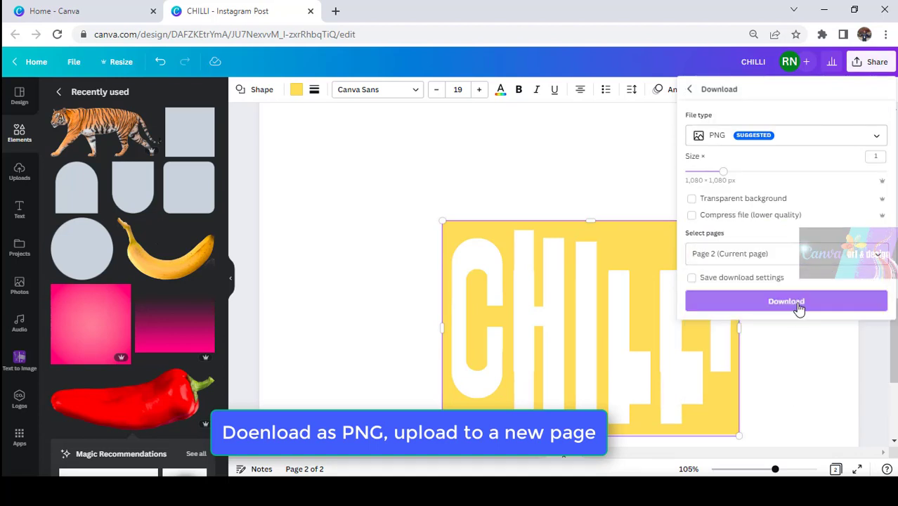
left_click(787, 303)
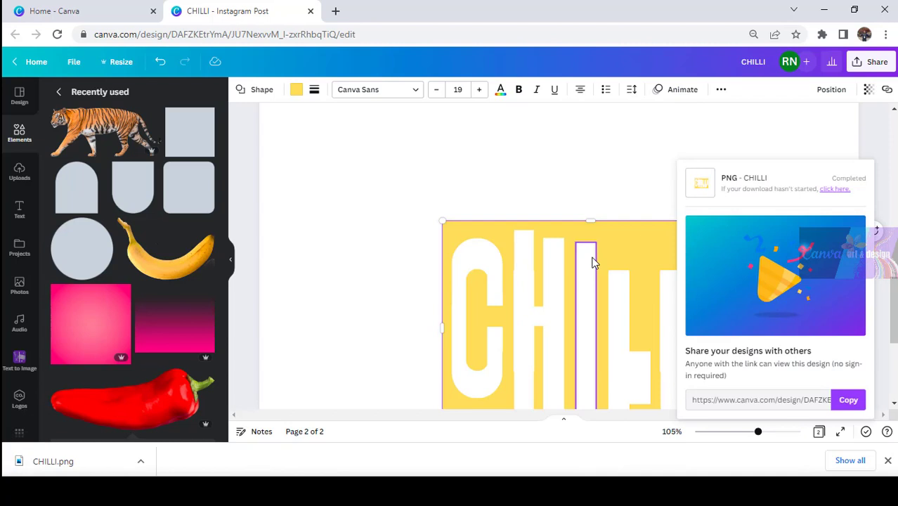
Add a third page and set its background color to black
left_click(381, 185)
scroll(704, 160, "up", 2)
scroll(669, 323, "down", 5)
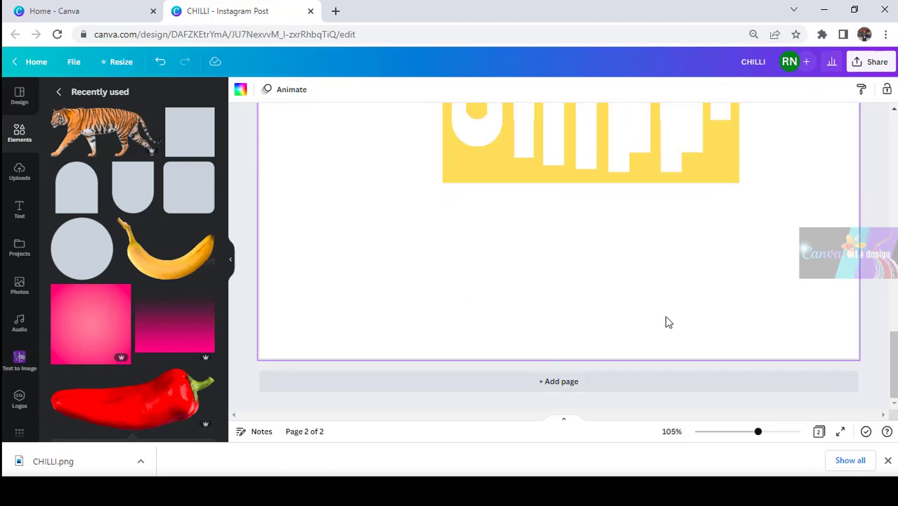
scroll(668, 322, "down", 1)
left_click(621, 400)
left_click(240, 89)
left_click(90, 145)
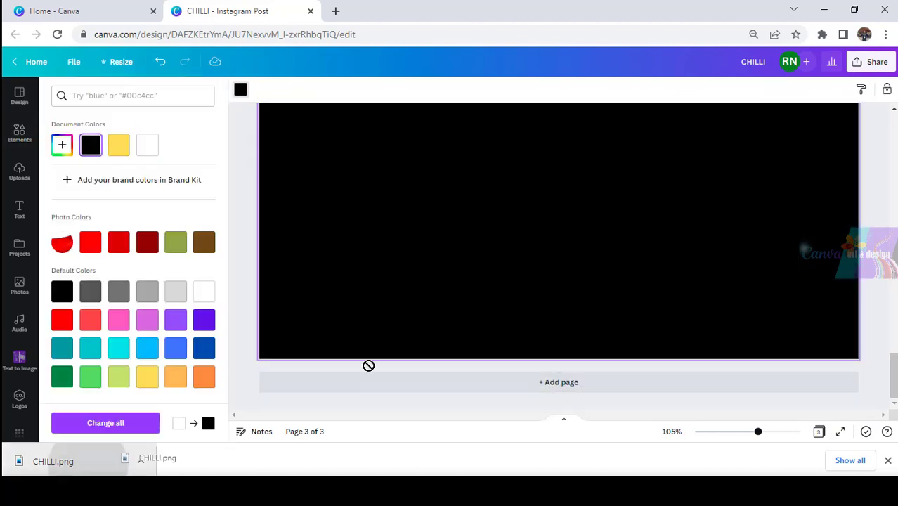
Upload the downloaded CHILLI.png onto the black page and enlarge it to the page's full width
left_click_drag(368, 366, 658, 194)
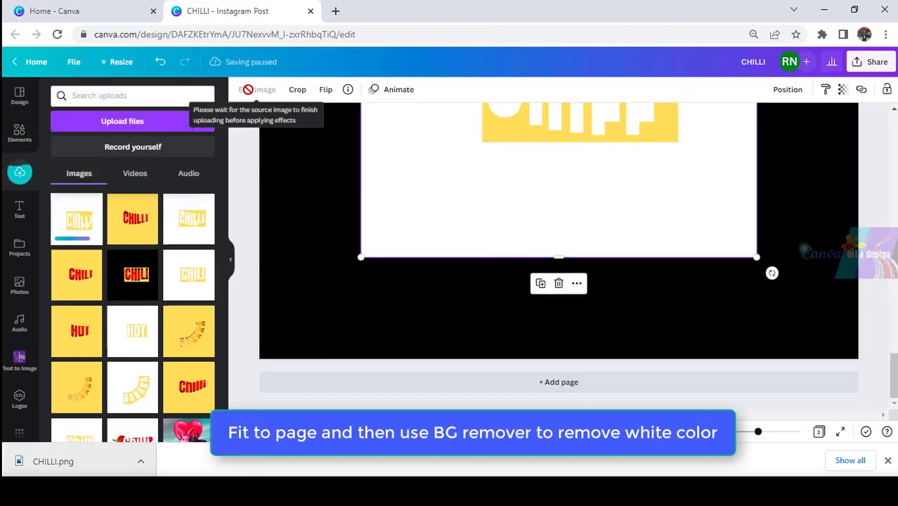
left_click(739, 431)
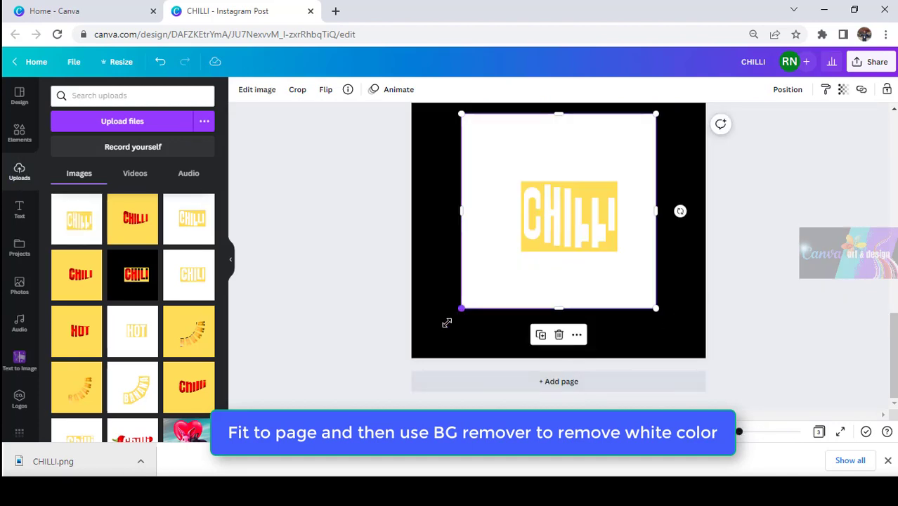
left_click_drag(461, 307, 408, 361)
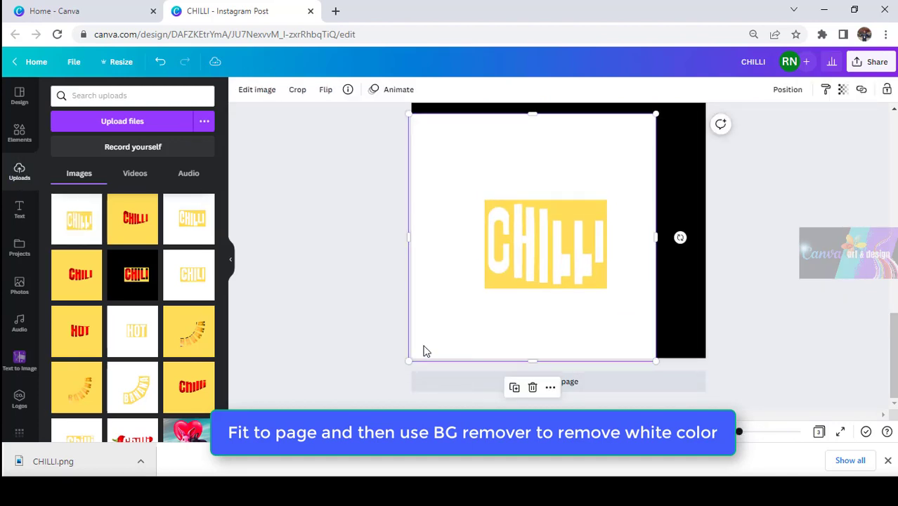
scroll(665, 264, "up", 2)
left_click_drag(655, 248, 706, 217)
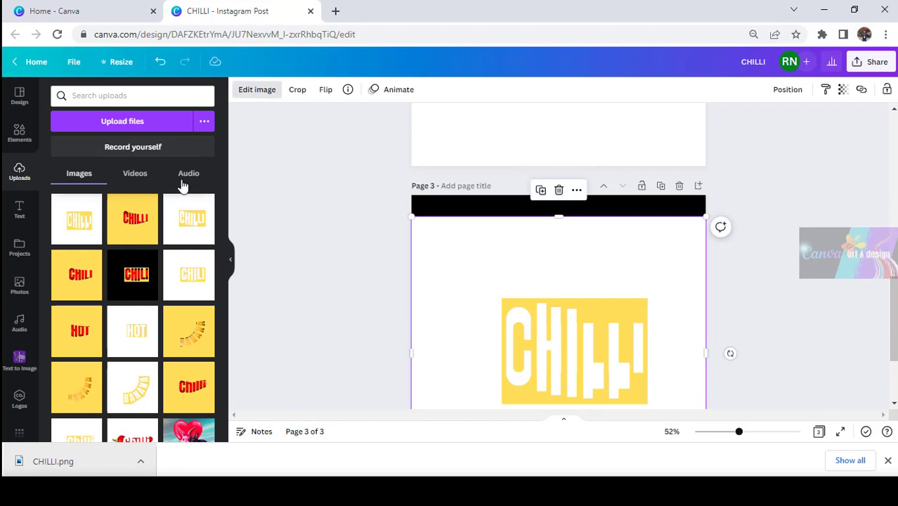
Remove the white from the CHILLI image with the background remover and crop the image to the yellow rectangle
left_click(84, 184)
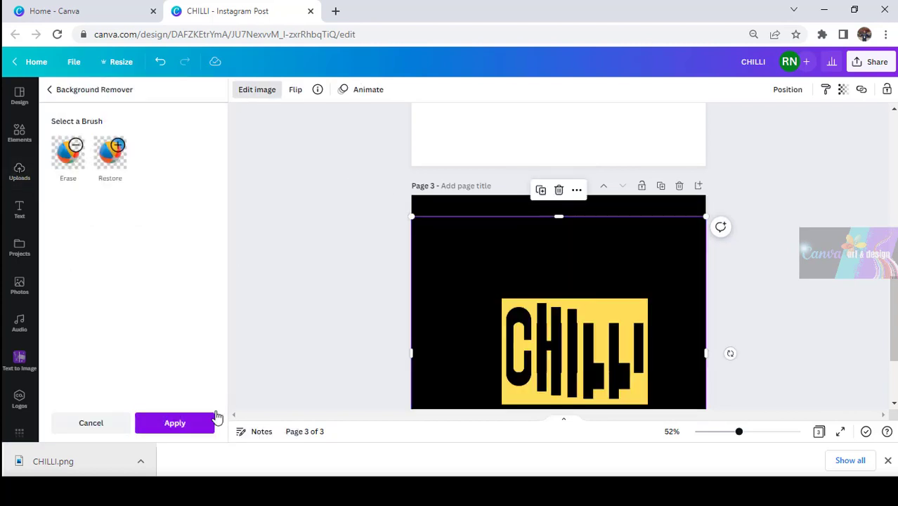
left_click(215, 417)
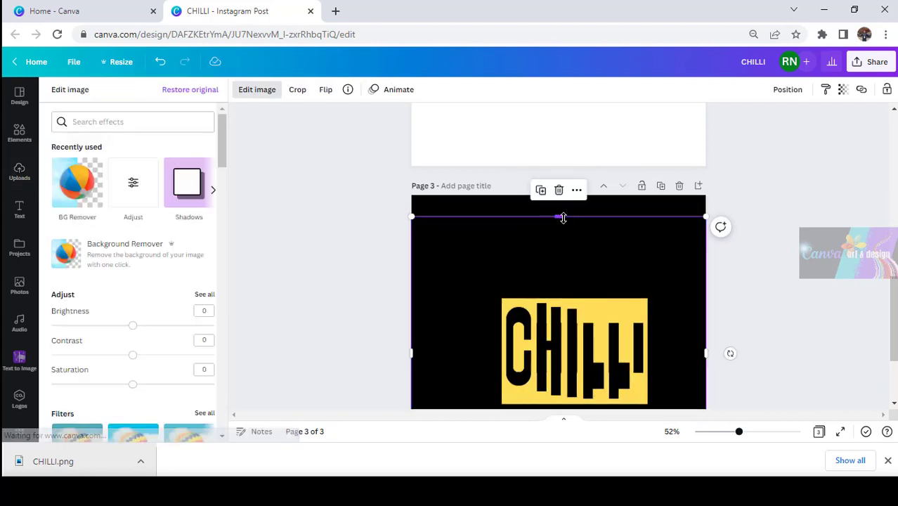
left_click_drag(563, 218, 569, 301)
scroll(569, 301, "down", 3)
left_click_drag(412, 281, 498, 284)
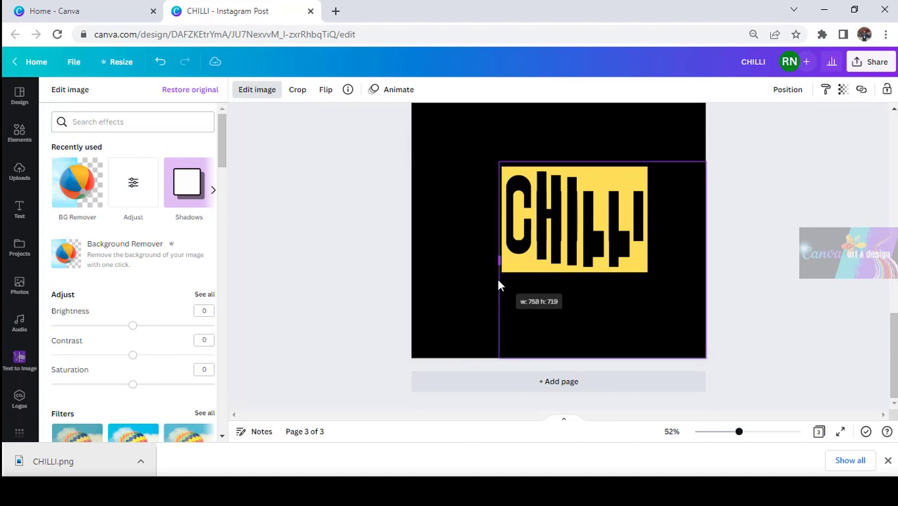
left_click_drag(599, 357, 621, 274)
left_click_drag(705, 224, 652, 224)
Copy the red chilli photo from page 1 and paste it onto page 3
scroll(594, 190, "up", 10)
right_click(453, 281)
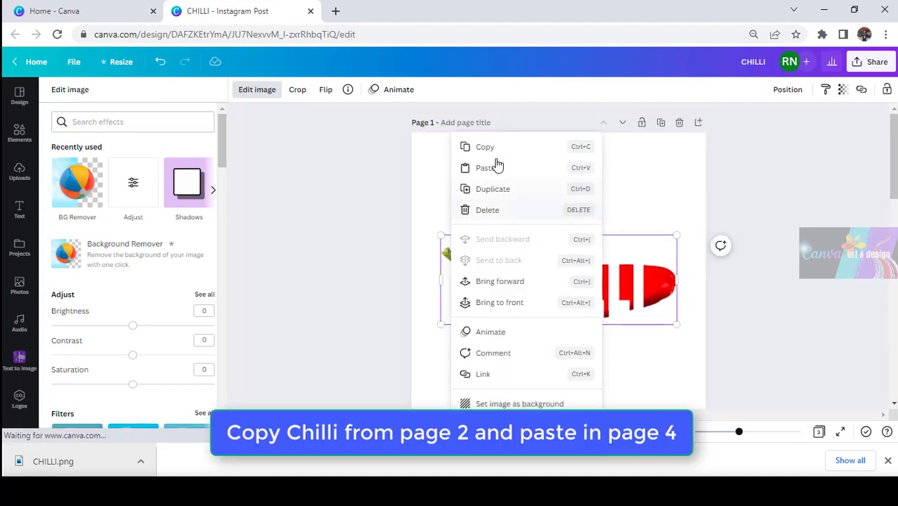
left_click(495, 151)
scroll(554, 274, "down", 10)
right_click(681, 267)
left_click(712, 305)
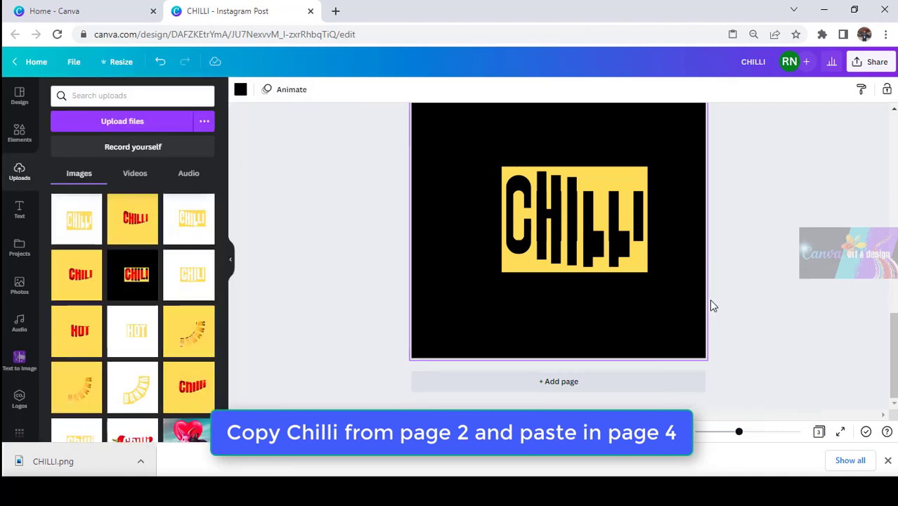
Send the pasted chilli photo behind the yellow cutout and crop its sides to fit within the rectangle
right_click(581, 235)
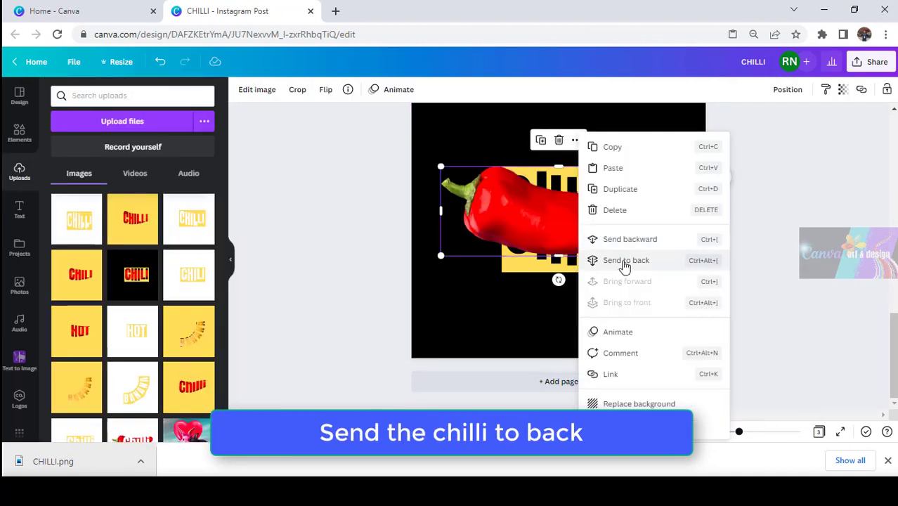
left_click(625, 264)
left_click_drag(441, 215, 504, 246)
left_click_drag(676, 210, 644, 225)
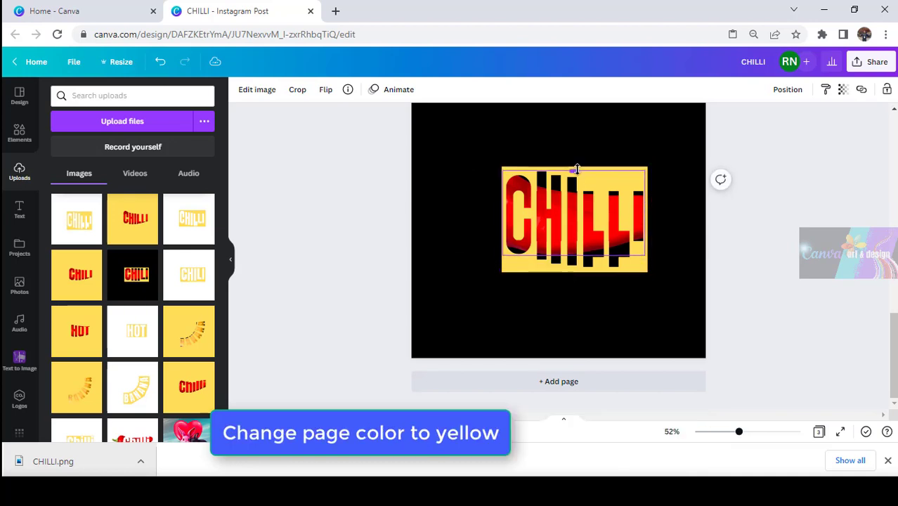
Change the page 3 background to the same yellow as the rectangle
left_click(690, 135)
left_click(240, 90)
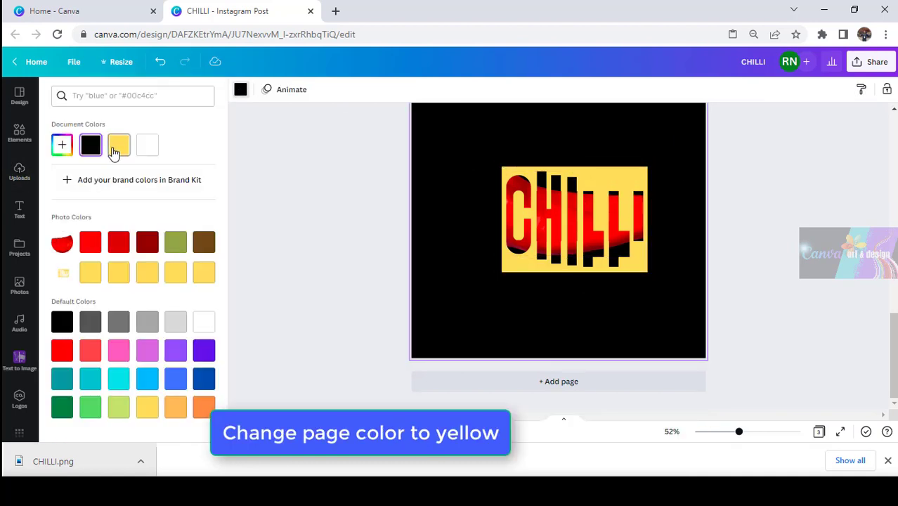
left_click(119, 145)
Download only page 3 as a PNG
left_click(871, 62)
left_click(767, 317)
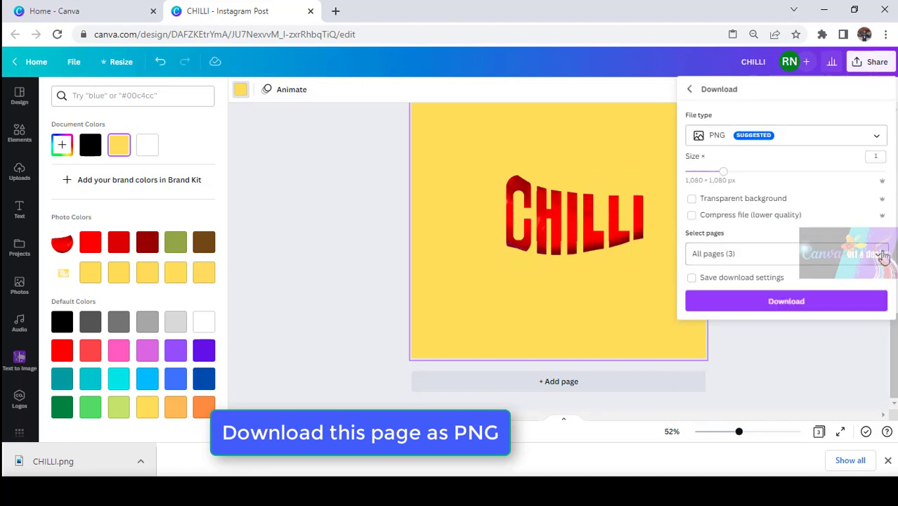
left_click(786, 253)
left_click(743, 85)
left_click(755, 110)
left_click(805, 224)
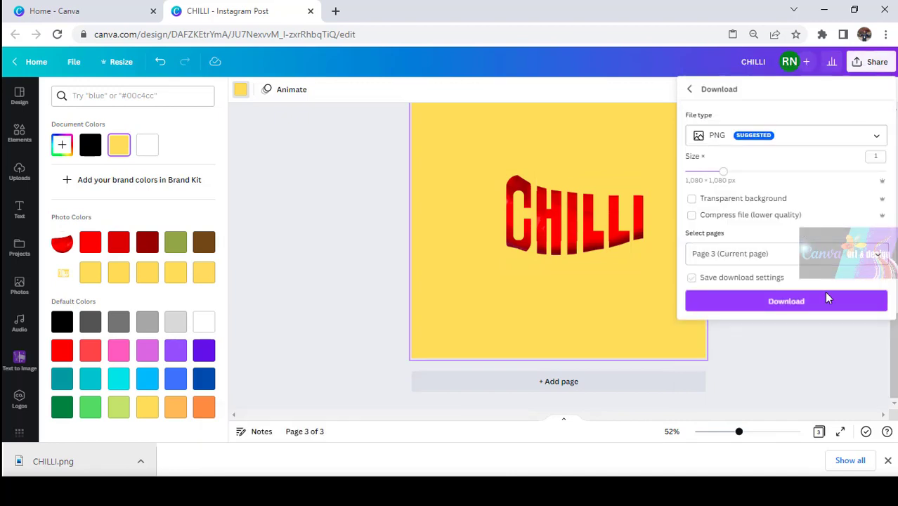
left_click(819, 304)
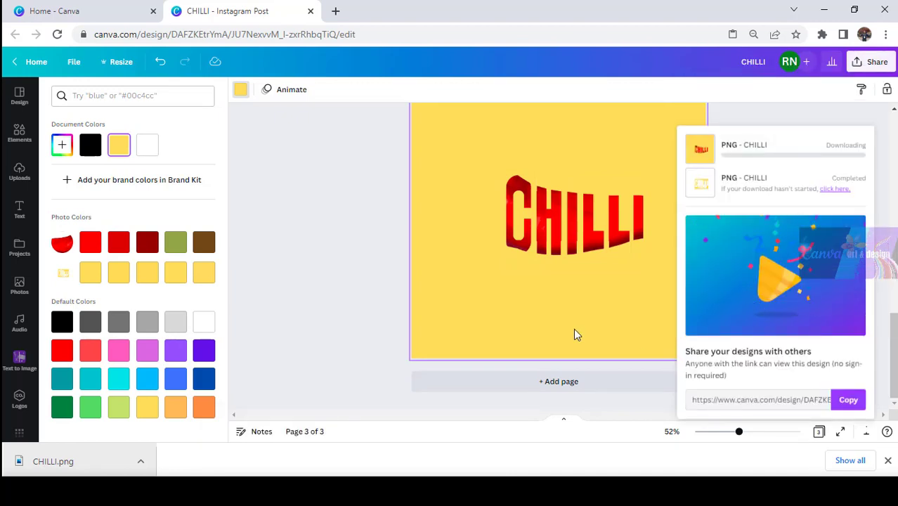
Add a fourth page and set its background color to white
scroll(460, 295, "up", 5)
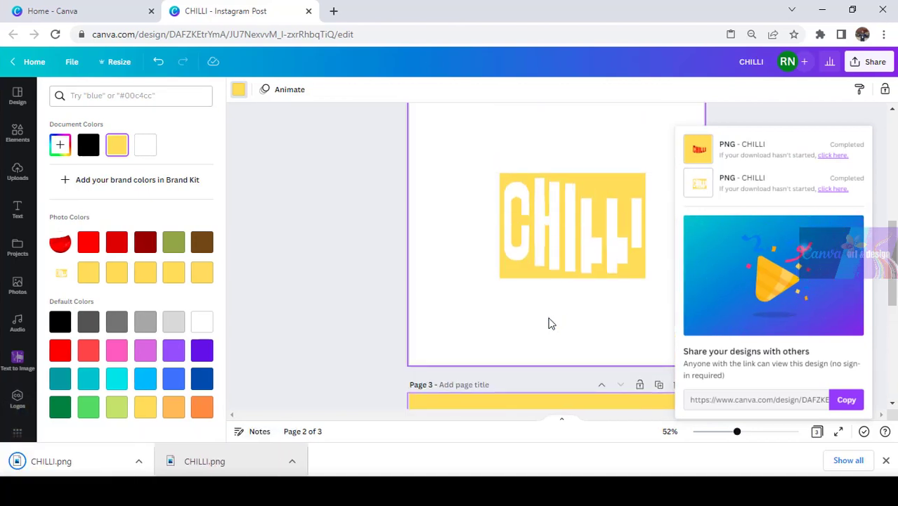
scroll(550, 324, "down", 5)
left_click(555, 382)
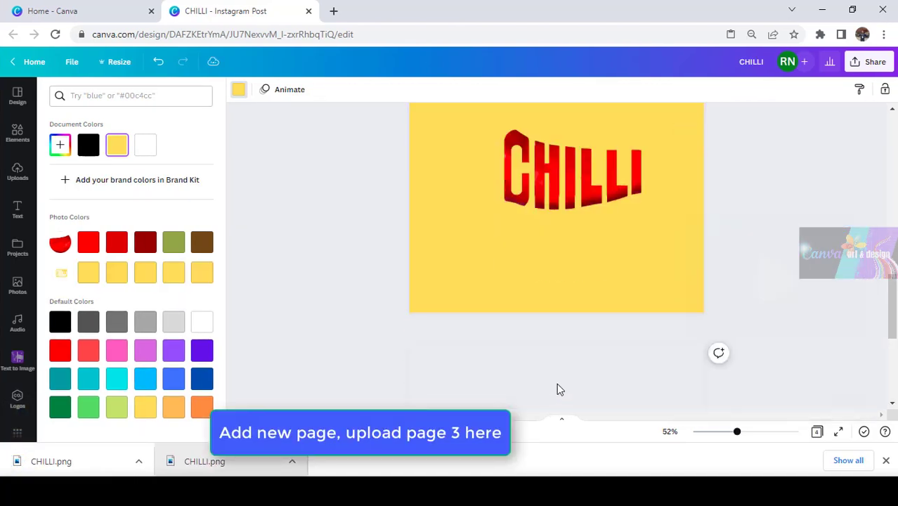
left_click(238, 89)
left_click(145, 145)
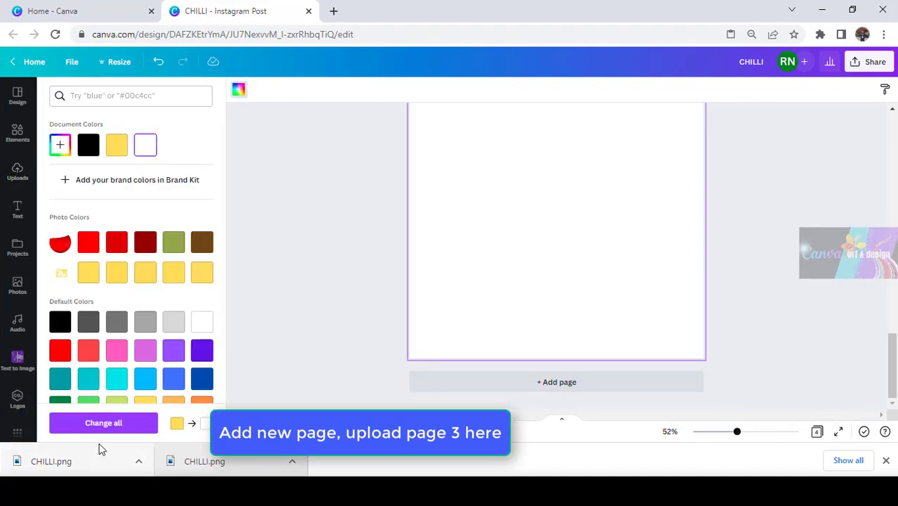
Upload the newly downloaded CHILLI.png onto page 4 and remove its yellow background with the background remover
left_click_drag(98, 461, 611, 244)
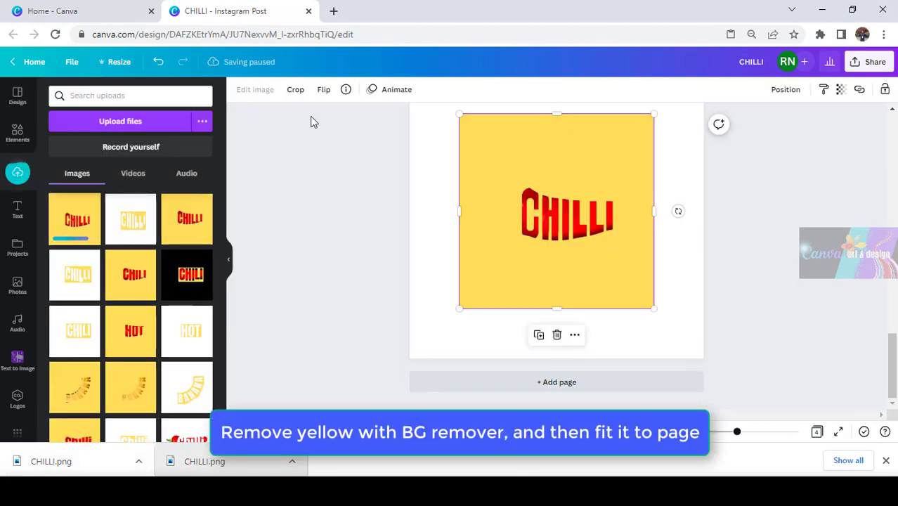
left_click(249, 89)
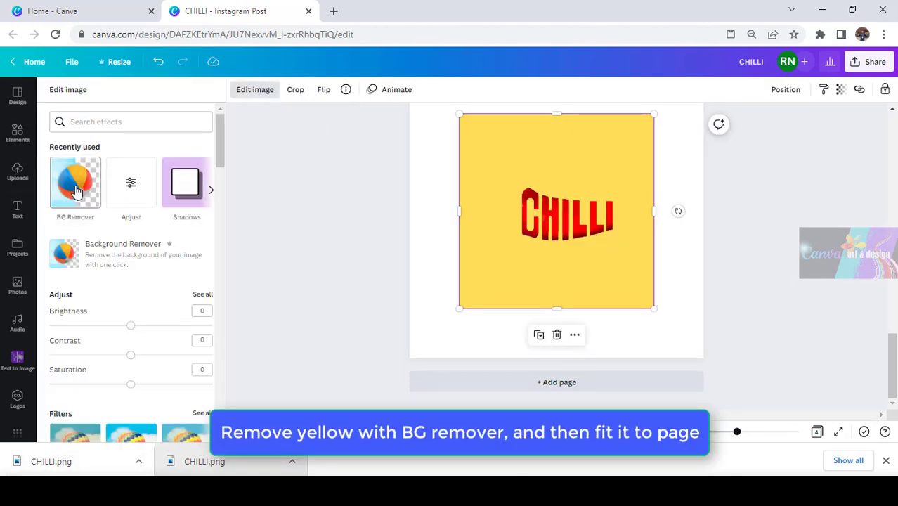
left_click(76, 186)
left_click(167, 425)
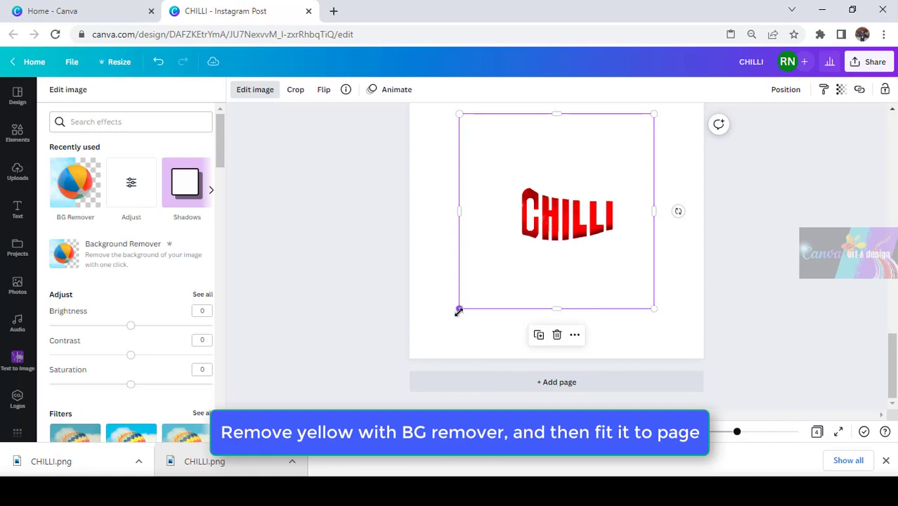
Enlarge the CHILLI cutout image so it fills the whole of page 4
left_click_drag(458, 311, 403, 355)
scroll(657, 315, "up", 2)
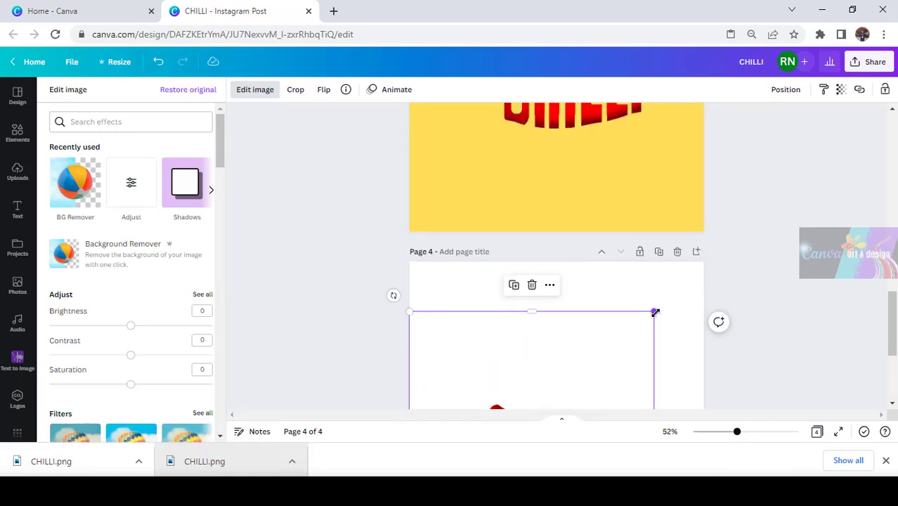
left_click_drag(679, 298, 705, 262)
Crop the CHILLI cutout's empty margins on all four sides close to the lettering, to about 518 by 350
left_click_drag(557, 260, 551, 366)
scroll(483, 320, "down", 2)
left_click_drag(452, 329, 506, 326)
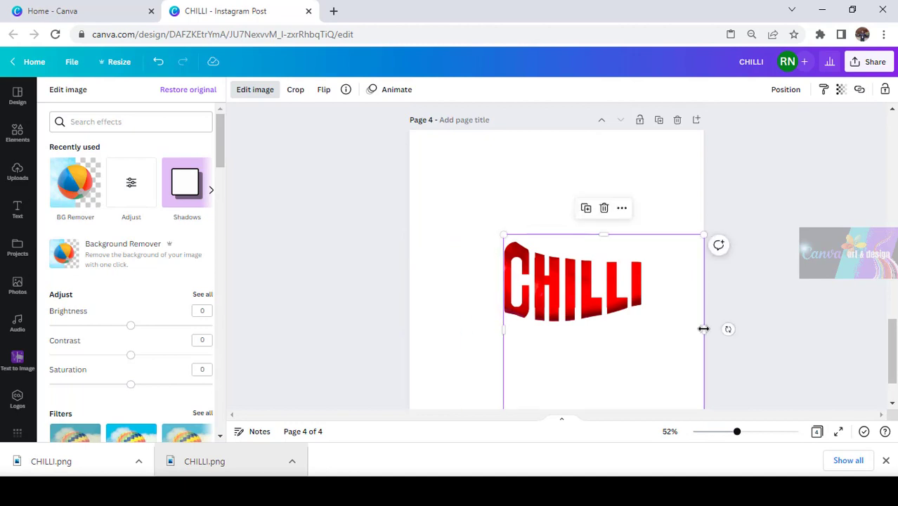
left_click_drag(703, 329, 644, 329)
left_click_drag(575, 356, 575, 261)
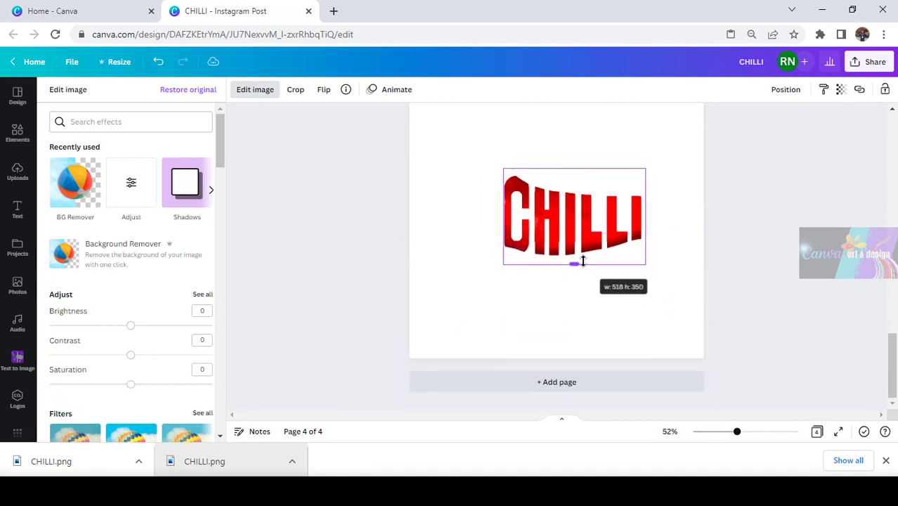
Paste the copied red chilli photo onto page 4 over the lettering and duplicate it in the same position
right_click(457, 280)
left_click(495, 315)
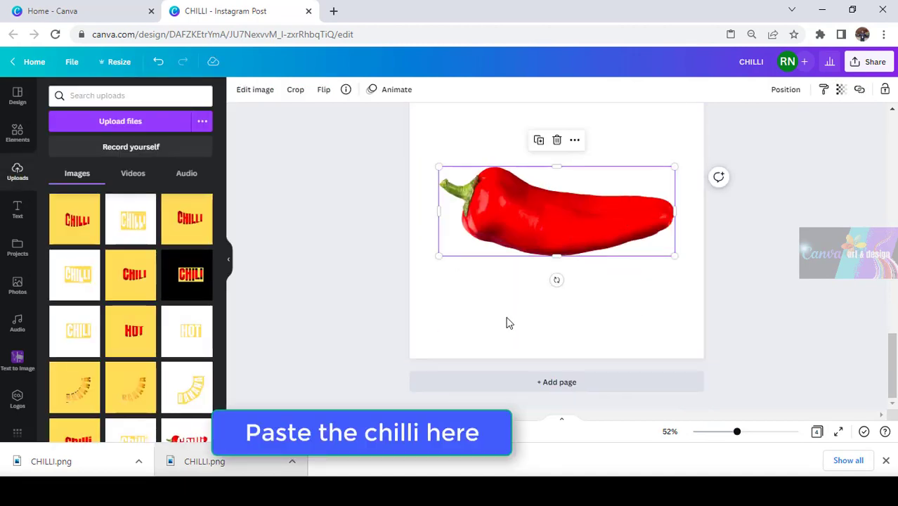
left_click(538, 140)
left_click_drag(542, 222, 538, 208)
Crop one chilli copy to the stem end before the C and the other to the tip after the last I
left_click_drag(438, 224, 505, 249)
left_click(624, 232)
left_click(661, 234)
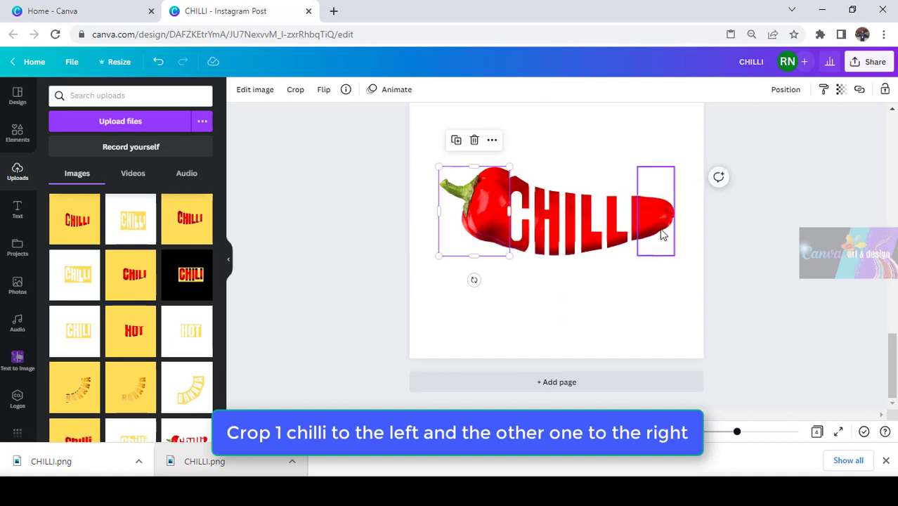
left_click_drag(641, 212, 485, 213)
Duplicate the stem-end piece and crop the copy to a narrow strip continuing the pepper's upper edge above the C
left_click(480, 203)
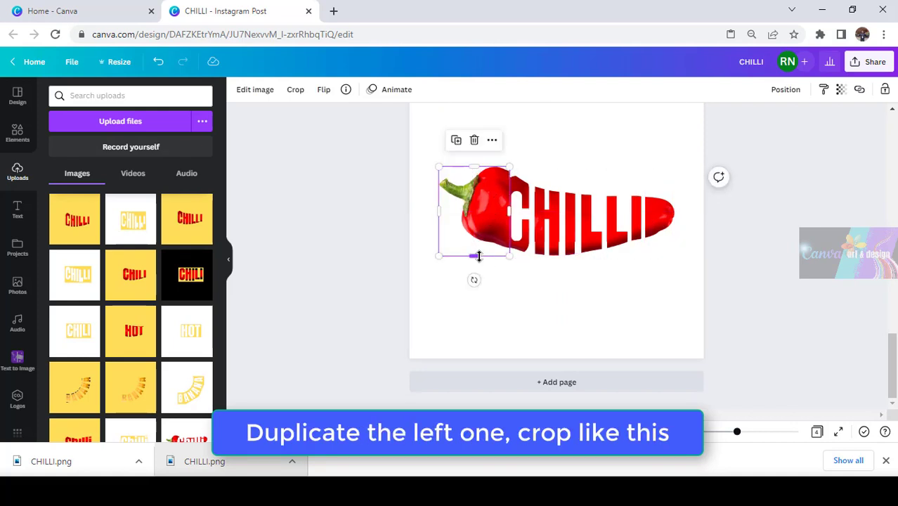
left_click_drag(478, 256, 533, 181)
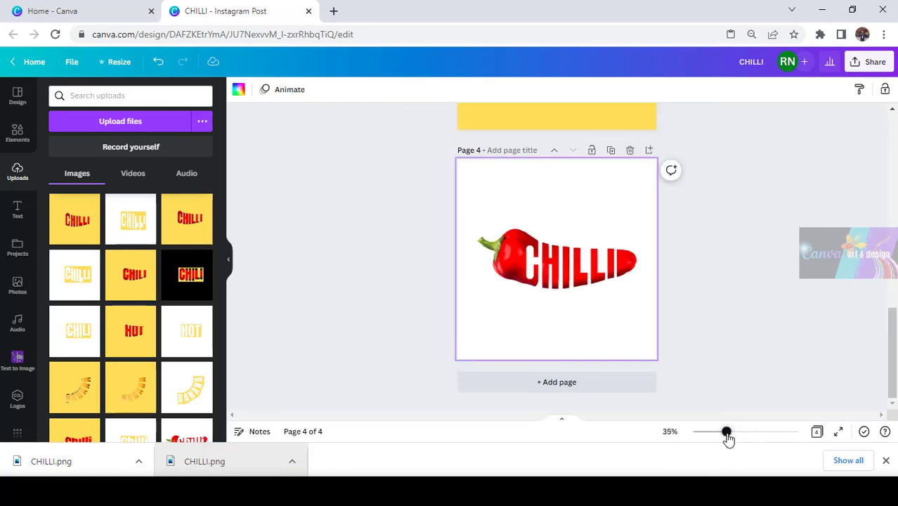